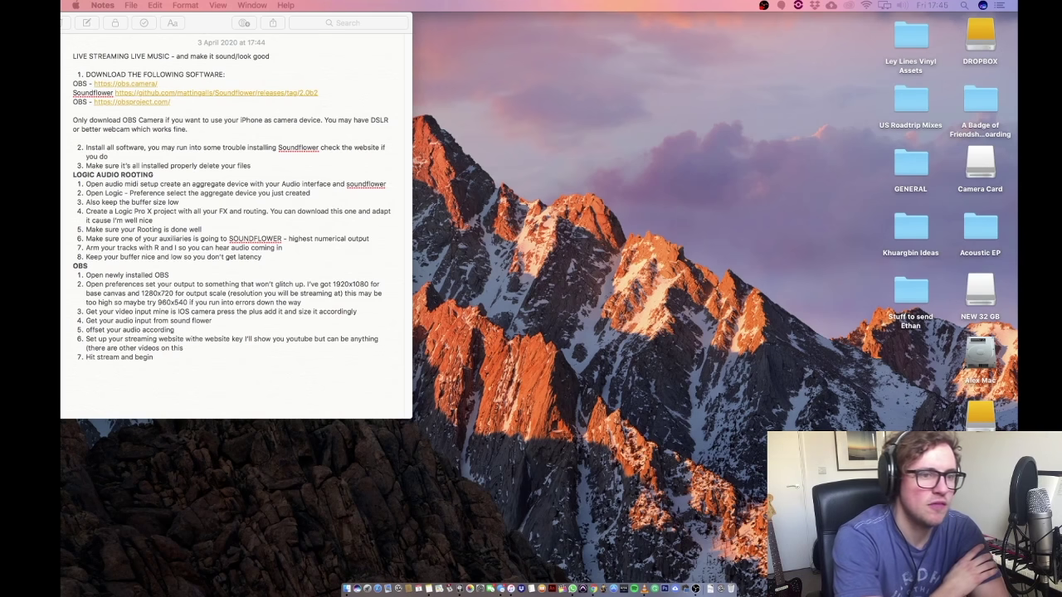
- From the software checklist note, open the Soundflower 2.0b2 release page on GitHub
click(176, 124)
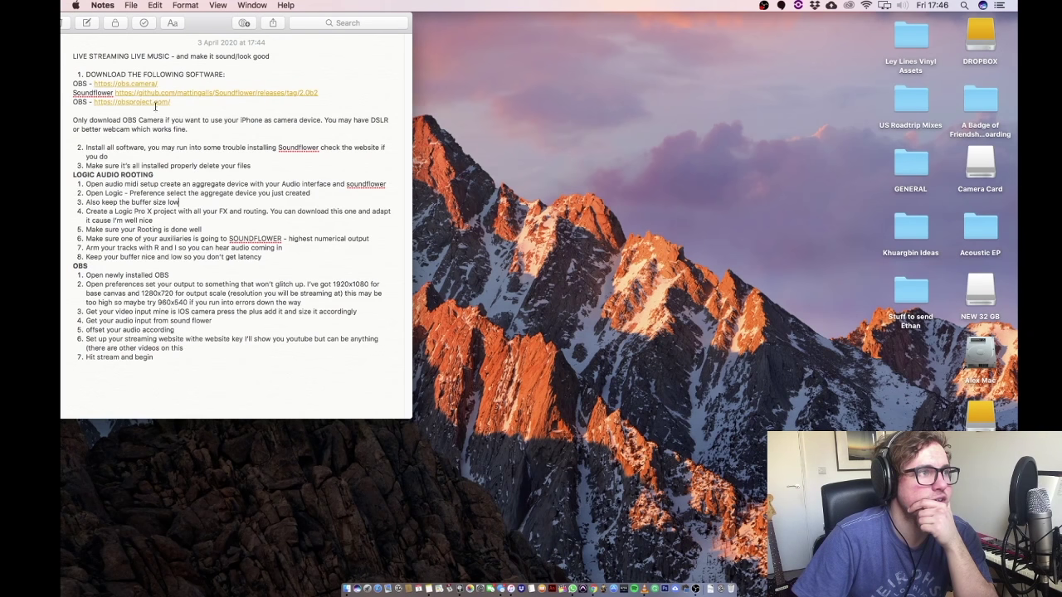
double_click(139, 84)
click(146, 94)
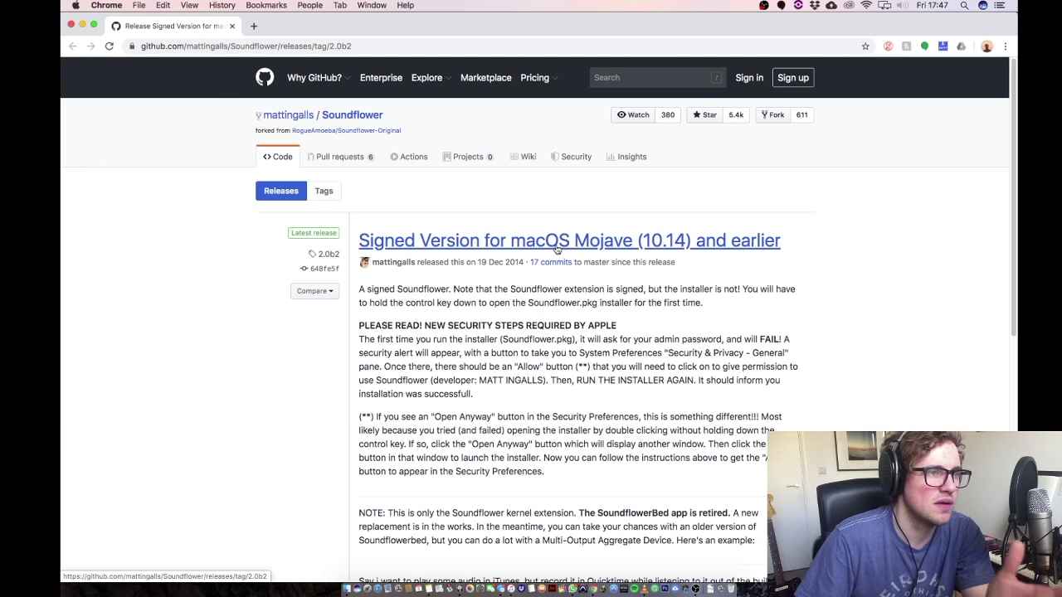
- Read through the Soundflower release notes and their security-steps paragraphs
scroll(560, 251, down, 10)
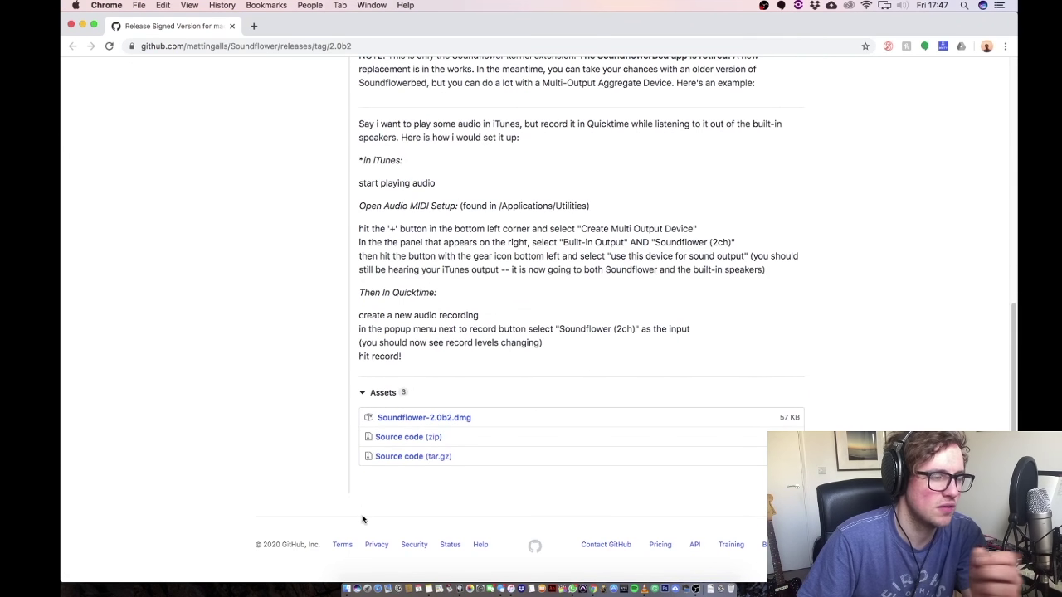
scroll(381, 483, up, 10)
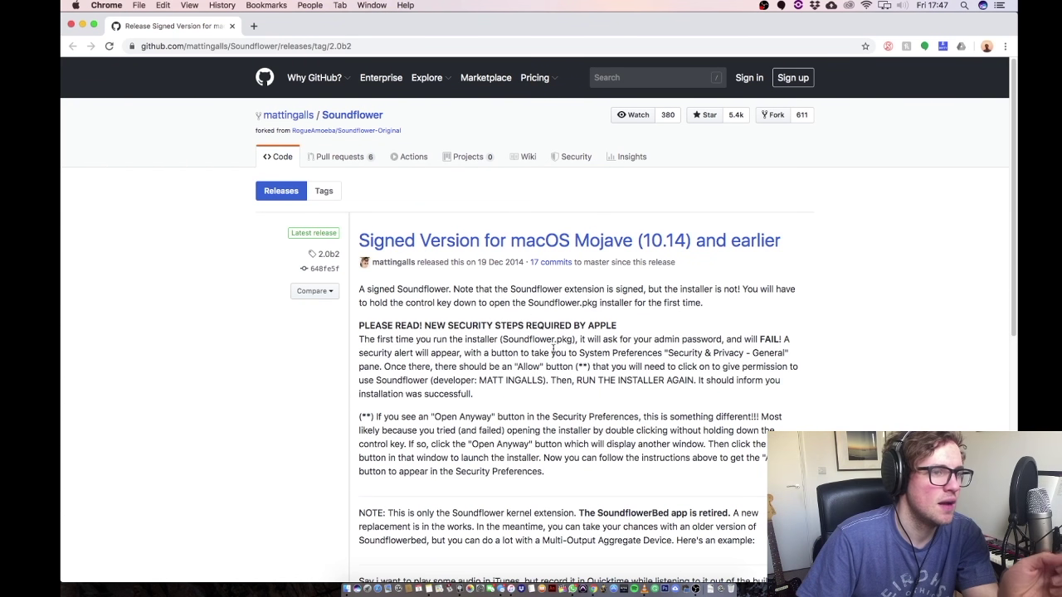
scroll(553, 349, down, 5)
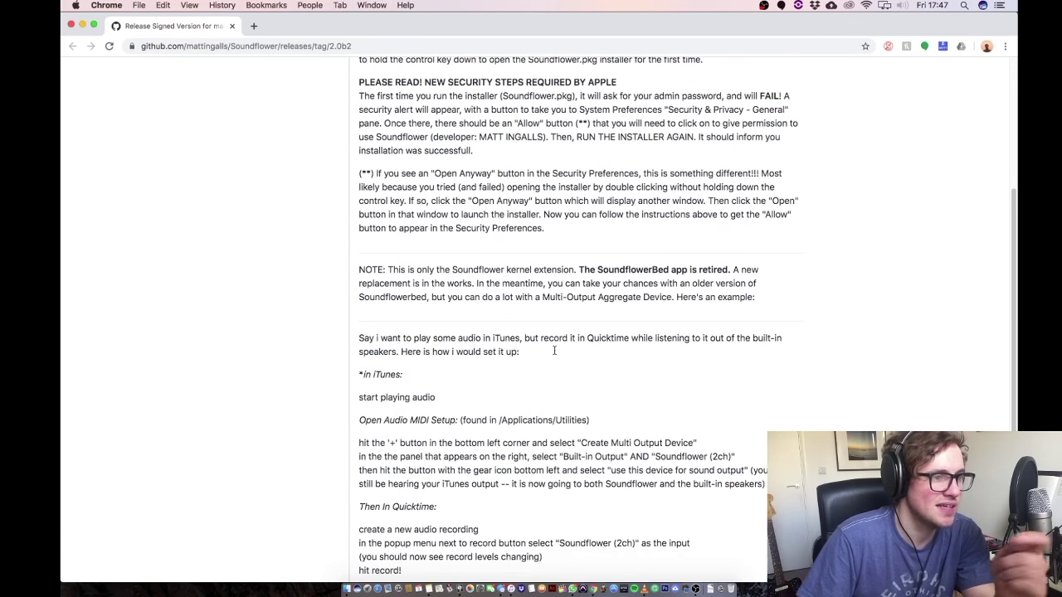
scroll(555, 354, down, 4)
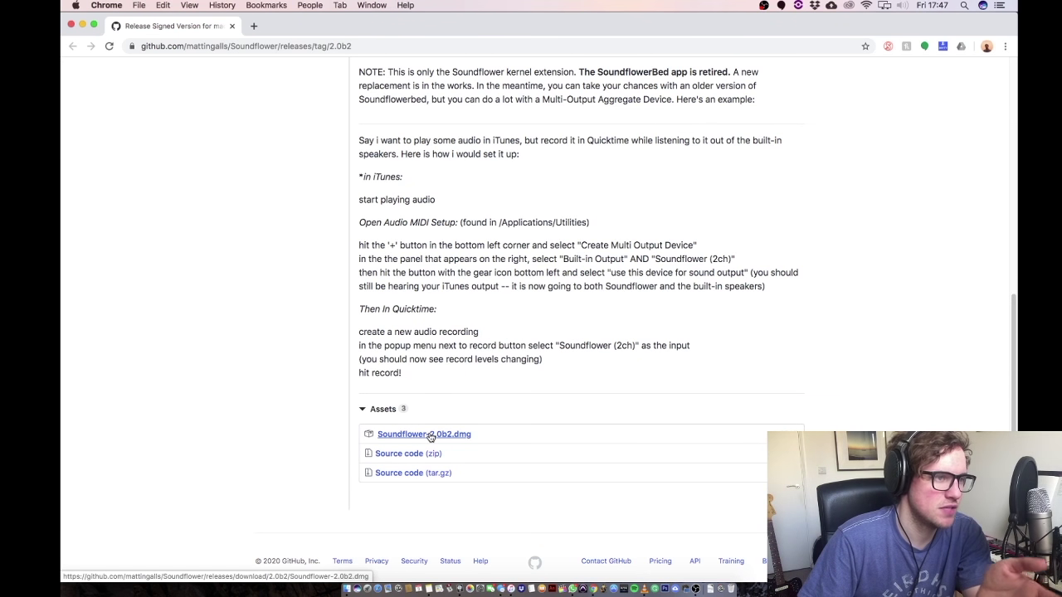
scroll(436, 411, up, 8)
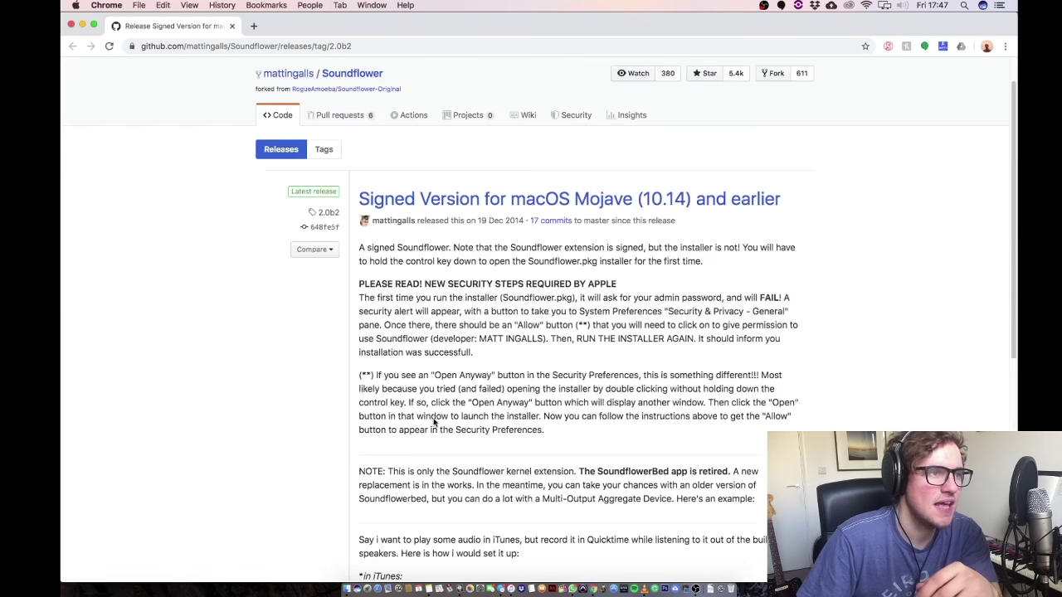
drag(557, 442, 368, 281)
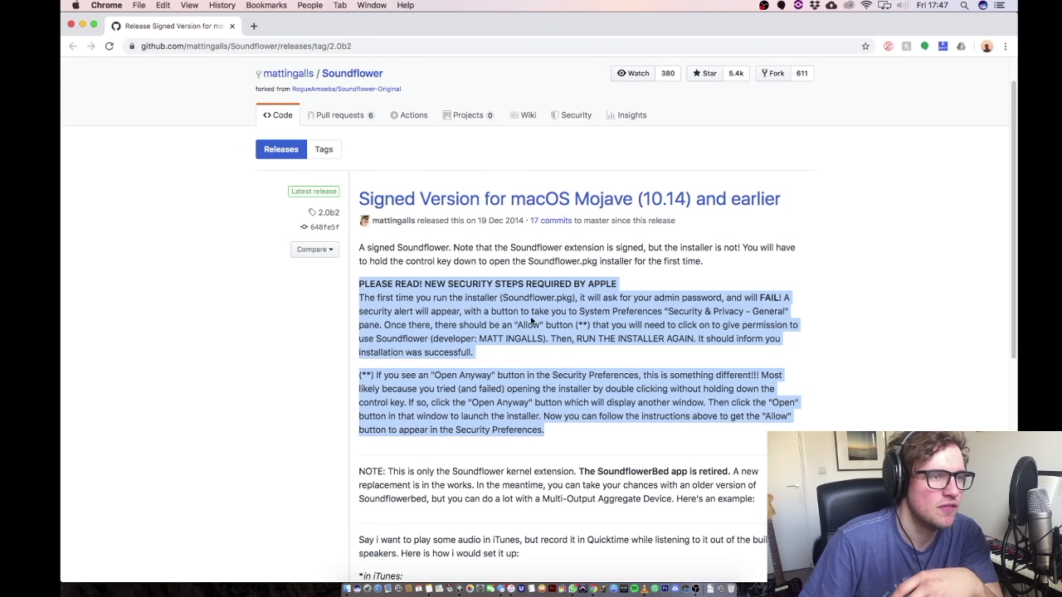
click(574, 399)
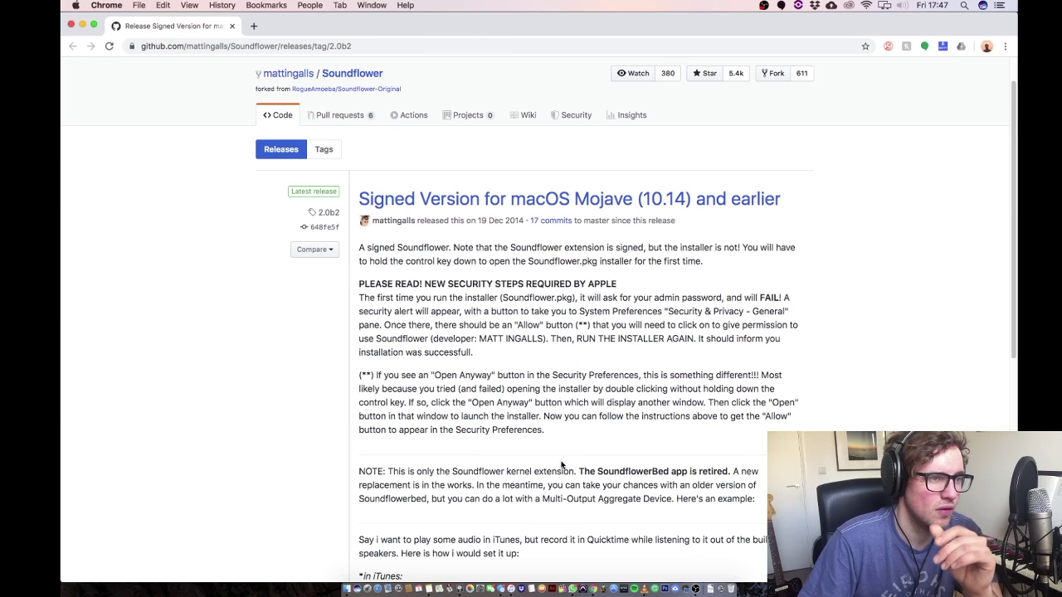
- Check the installer download under Assets, then close Chrome to return to the checklist
scroll(558, 460, down, 5)
scroll(557, 460, down, 5)
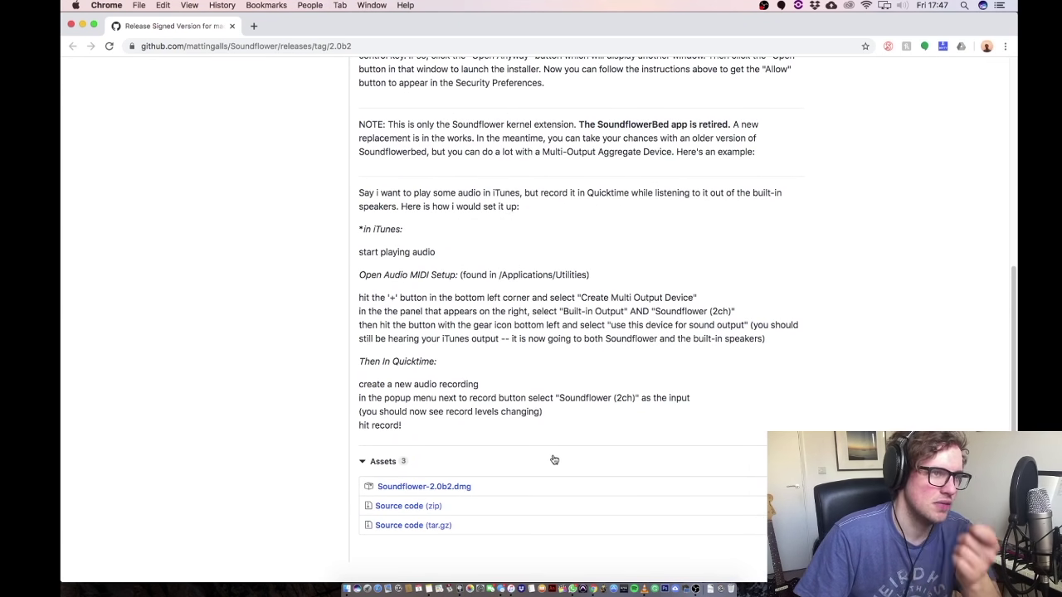
click(72, 25)
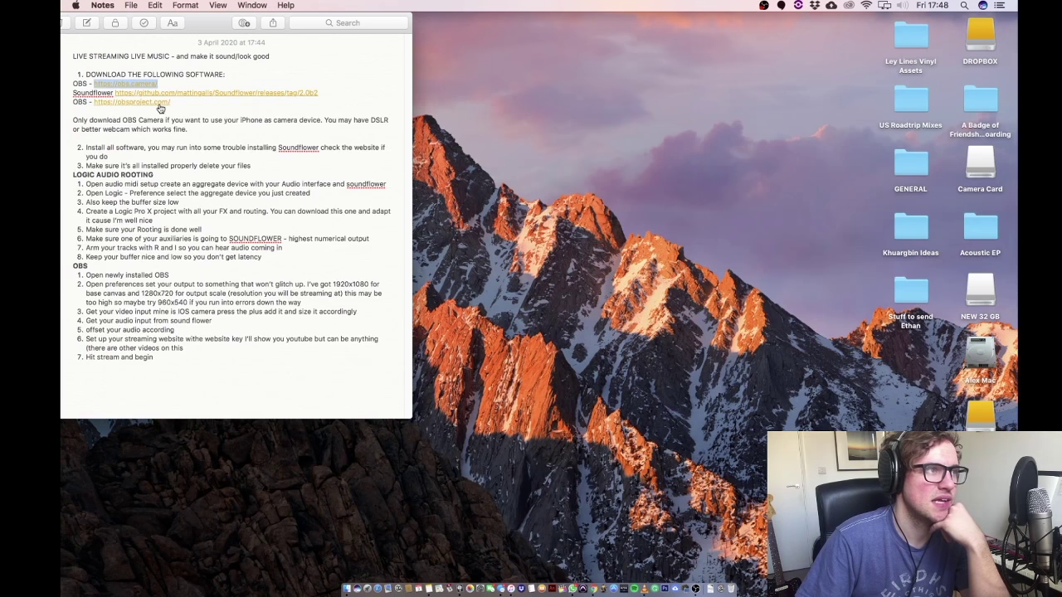
click(161, 109)
click(153, 103)
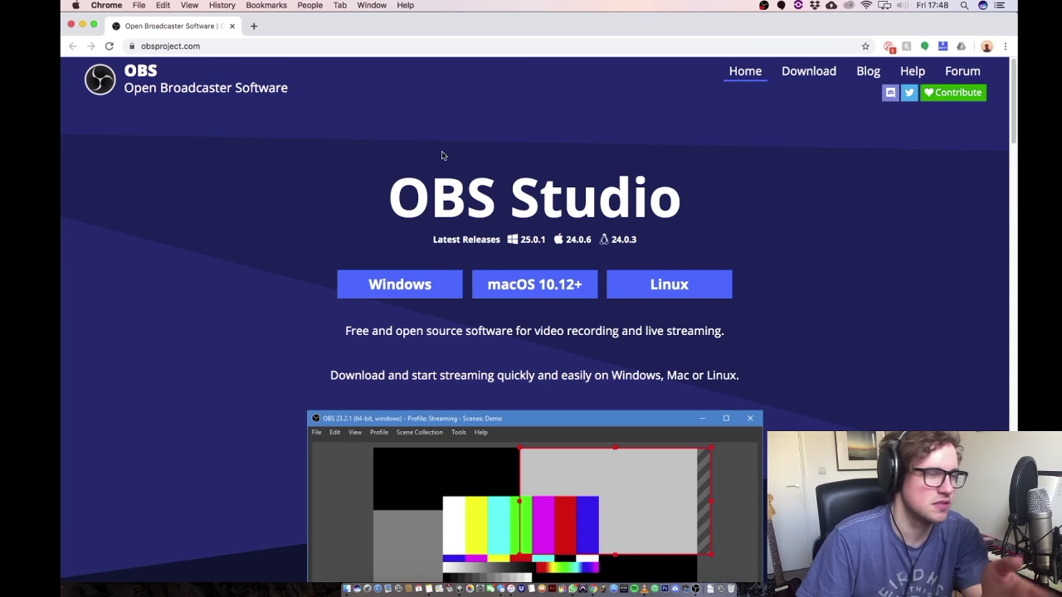
scroll(456, 243, down, 3)
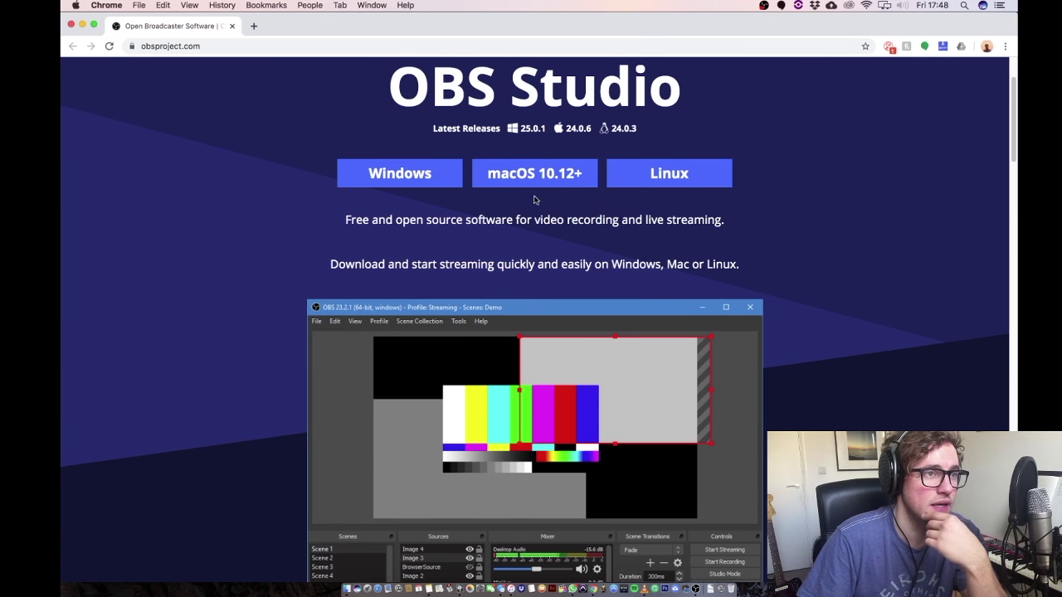
scroll(420, 219, up, 1)
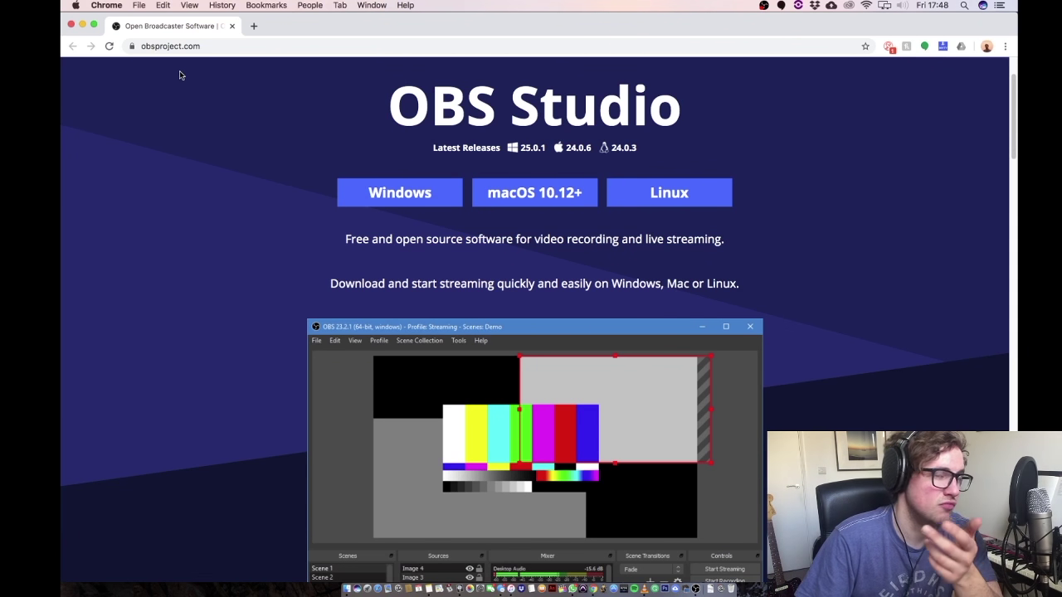
click(70, 25)
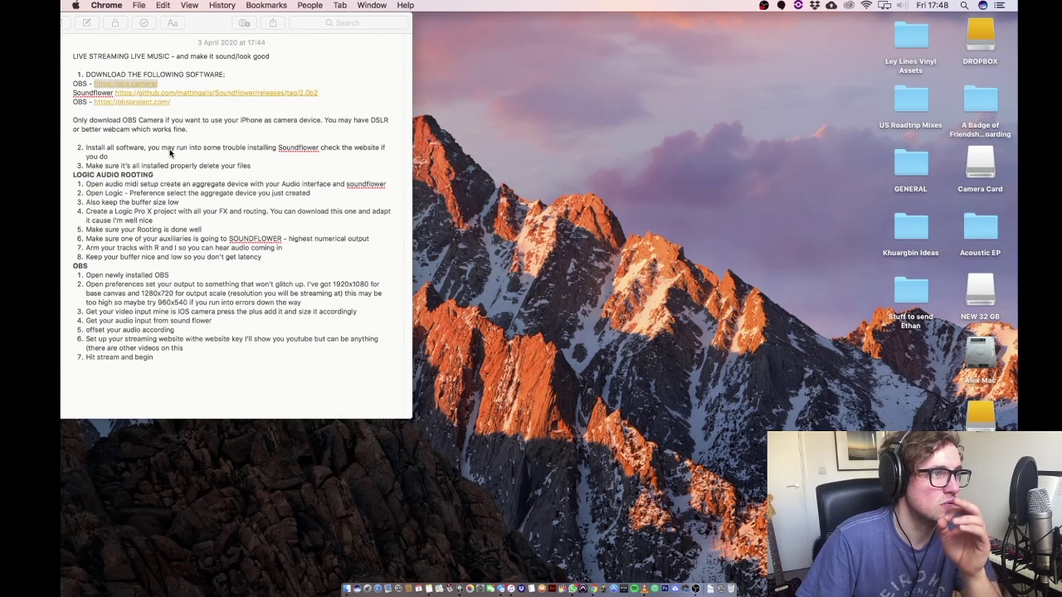
- Launch Audio MIDI Setup and inspect the Onyx Blackbird + Soundflower and Onyx FireWire devices
click(156, 175)
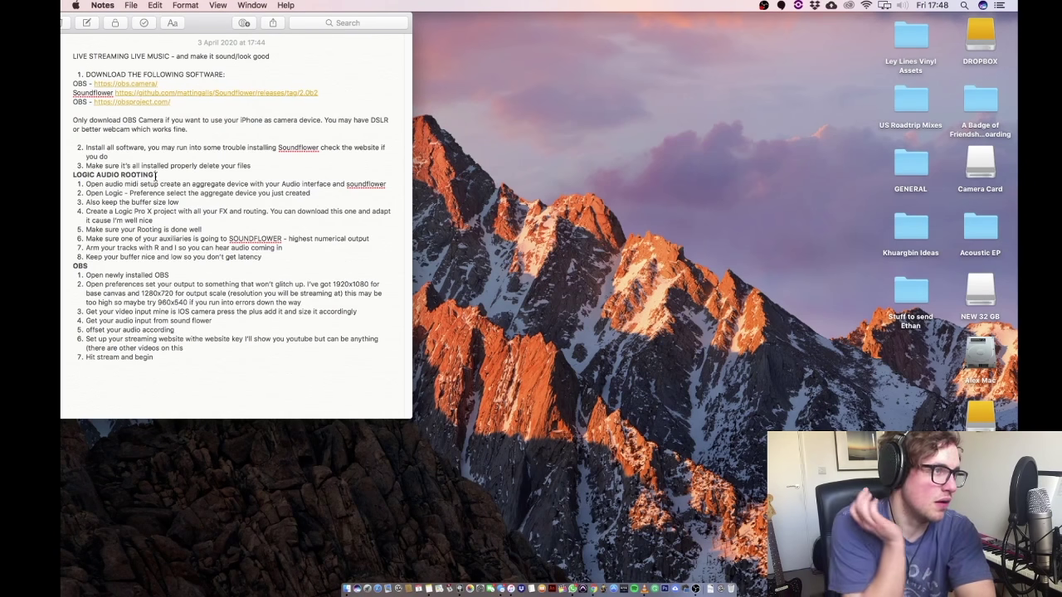
click(963, 5)
text(audio)
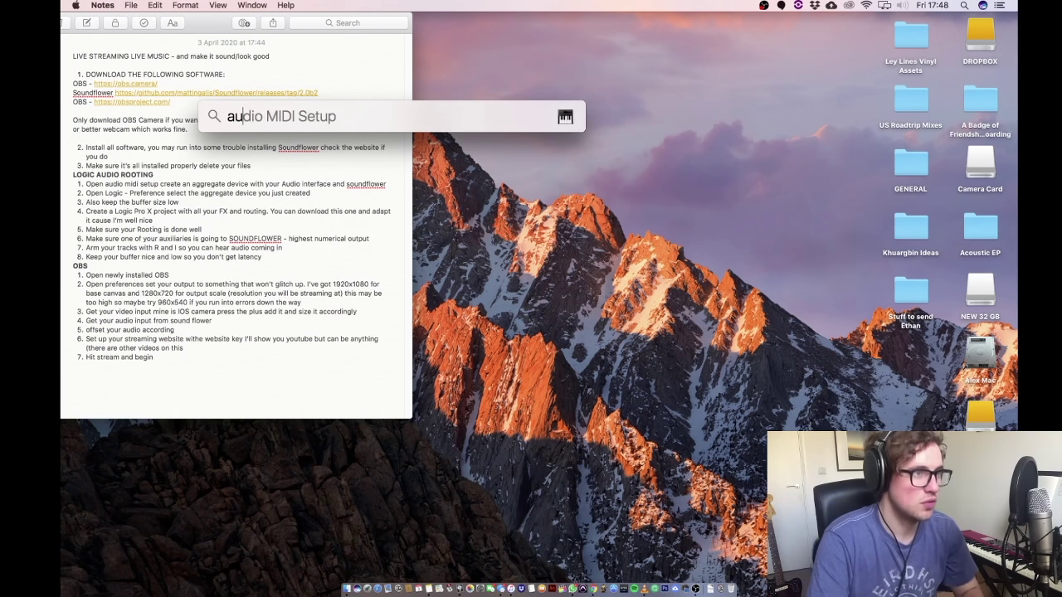
key(Return)
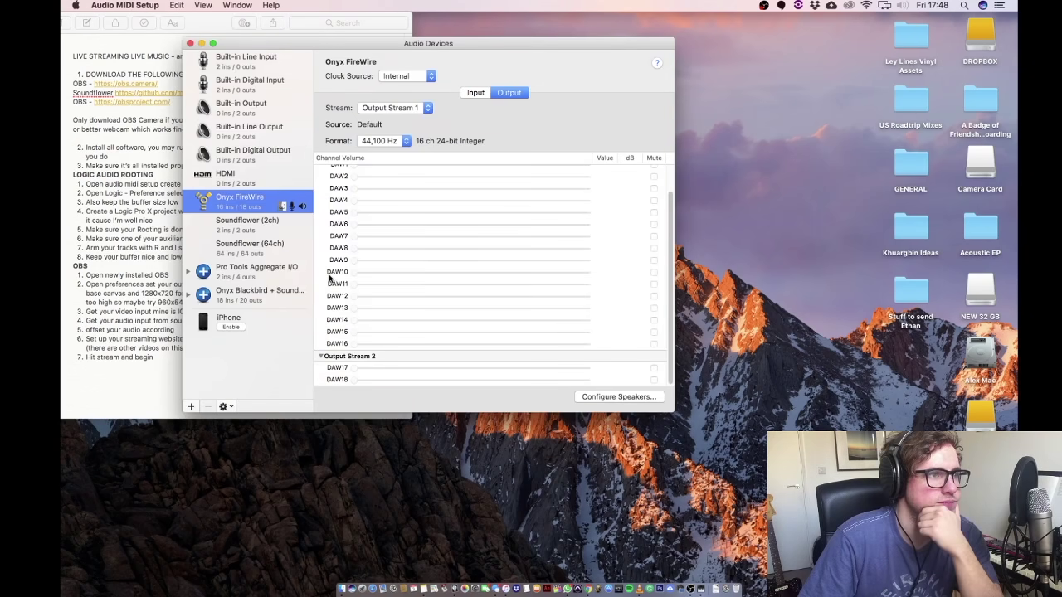
click(243, 295)
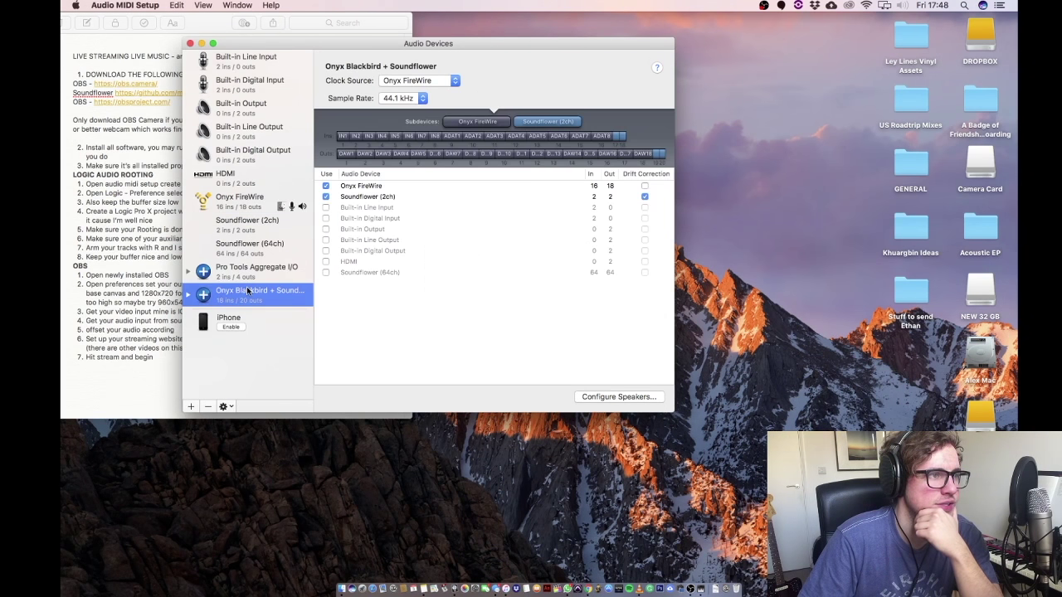
click(260, 207)
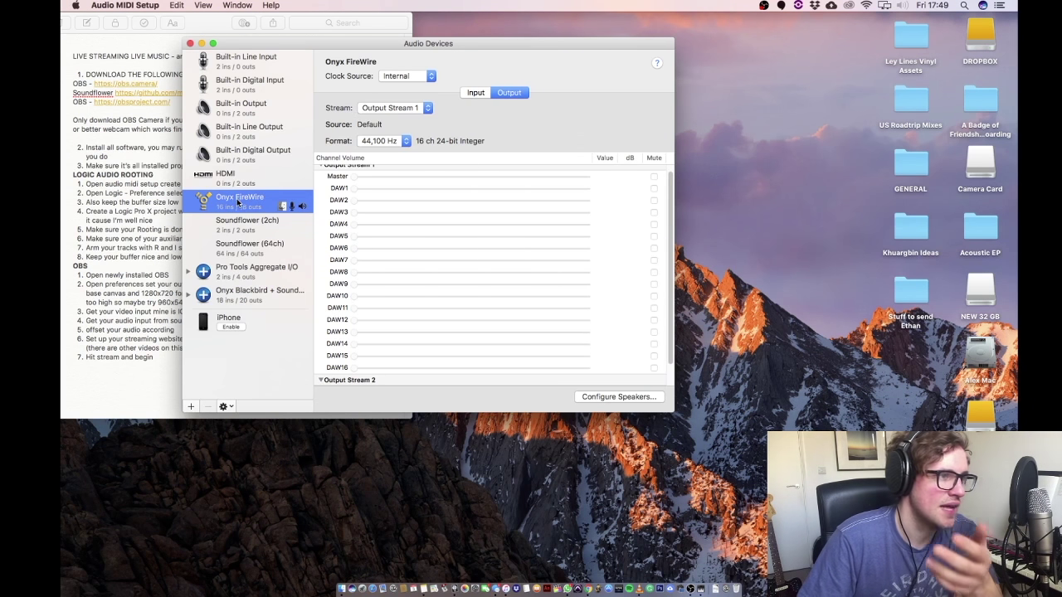
- Create a demo aggregate device combining Onyx FireWire and Soundflower (2ch), selecting its name
click(190, 406)
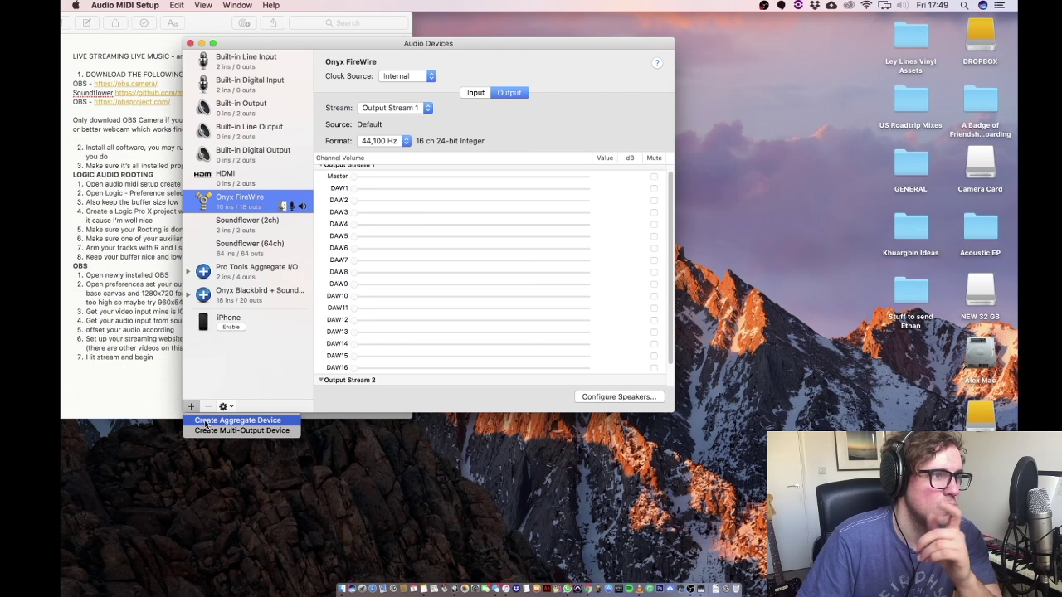
click(206, 422)
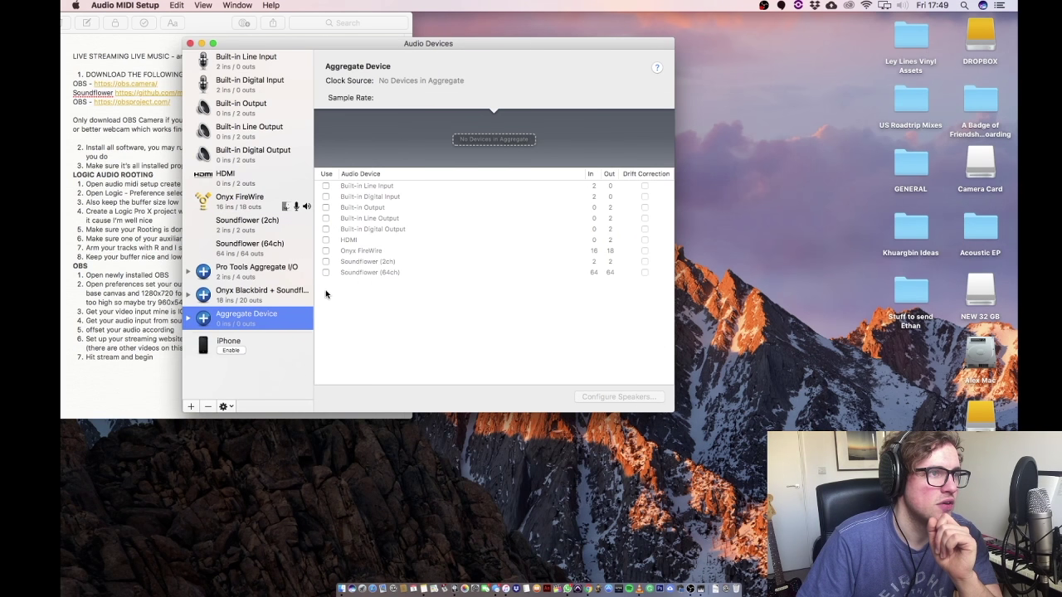
click(325, 251)
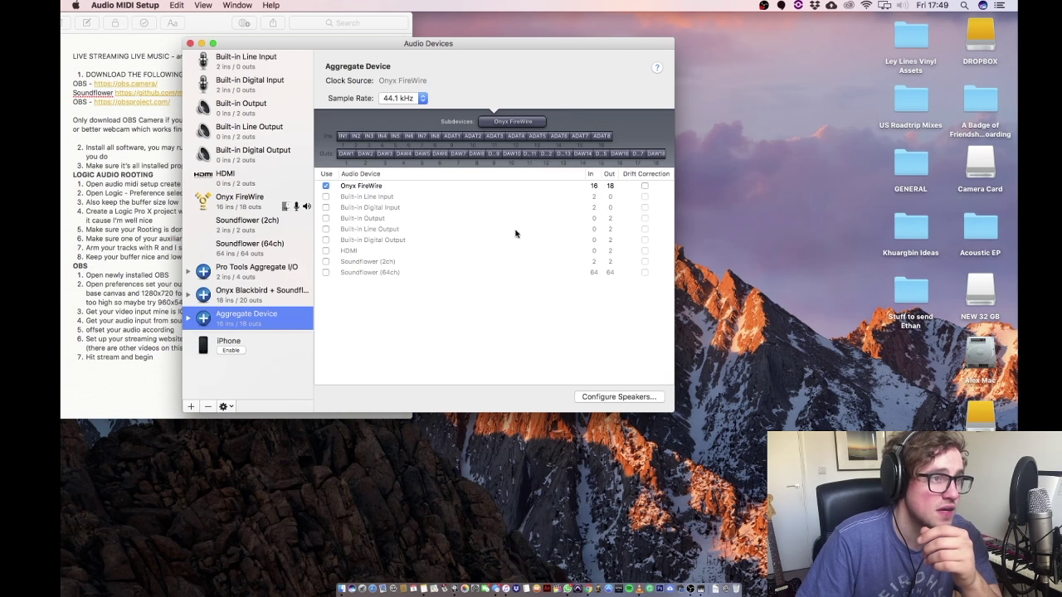
click(325, 261)
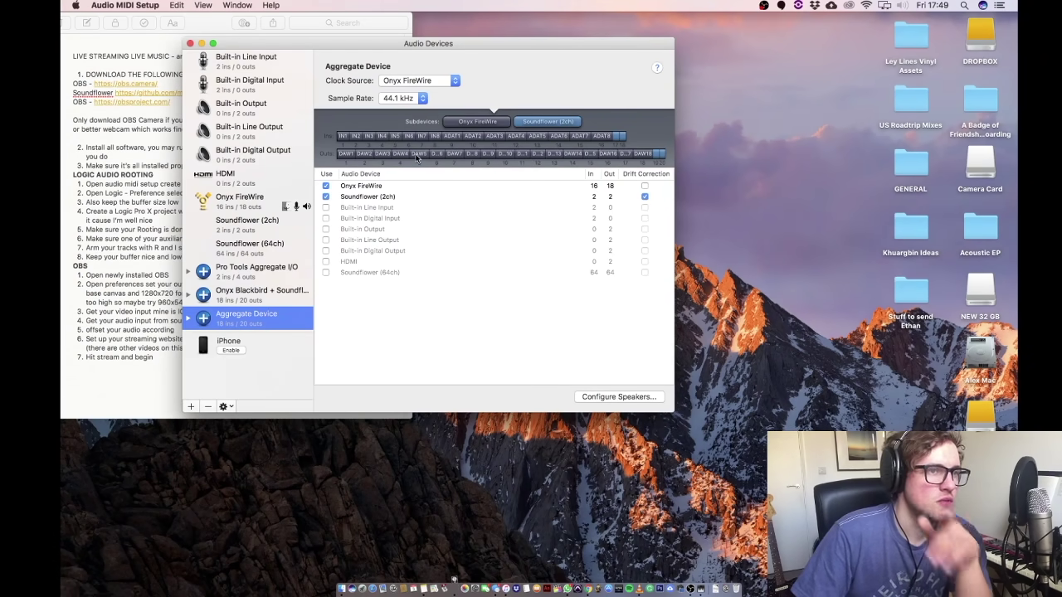
key(Return)
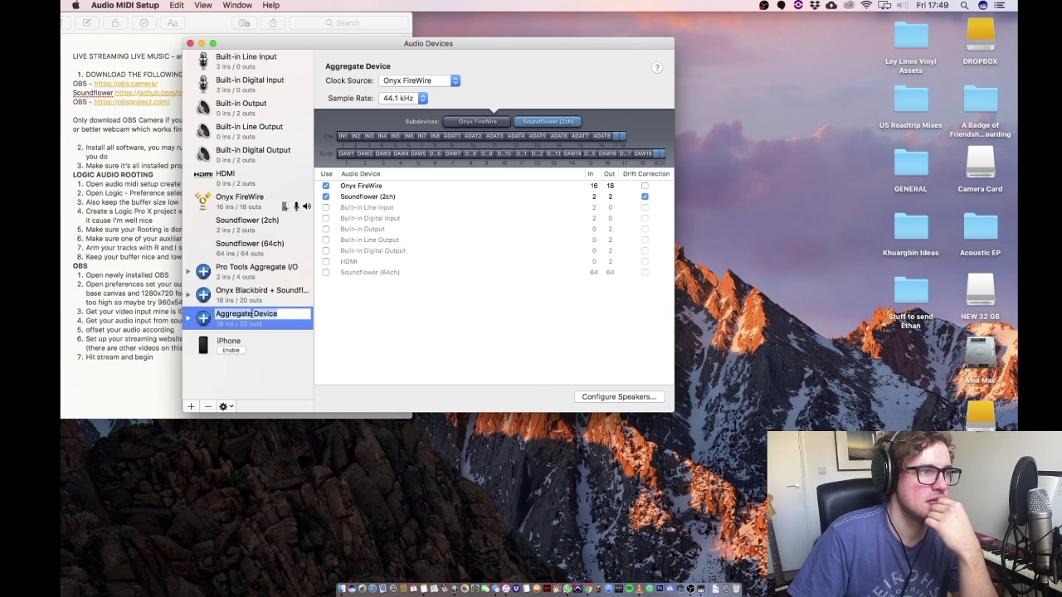
key(super+a)
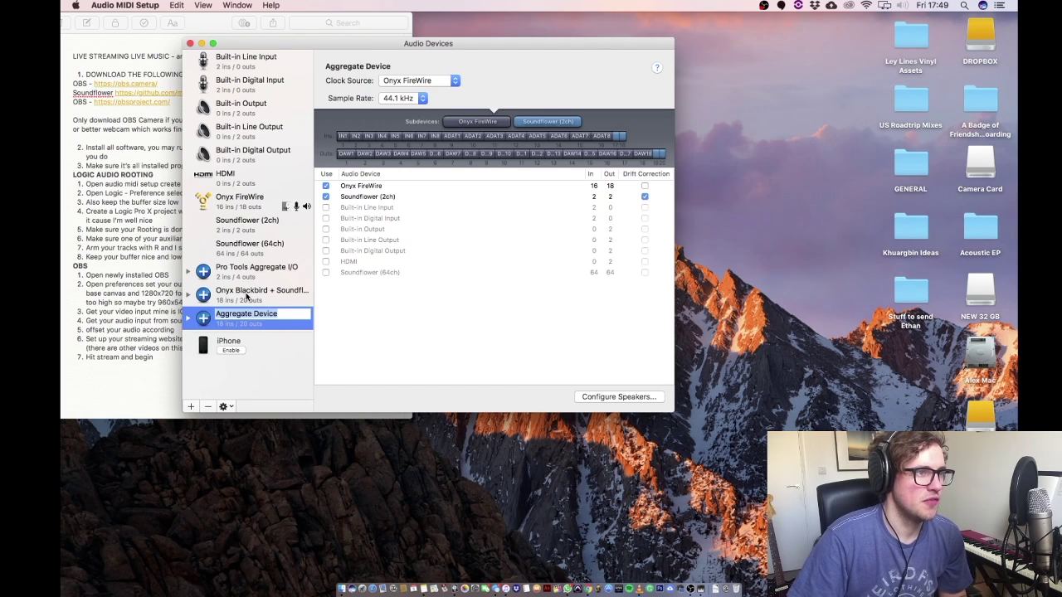
- Delete the extra Aggregate Device, keep Onyx Blackbird + Soundflower, and close the window
click(208, 406)
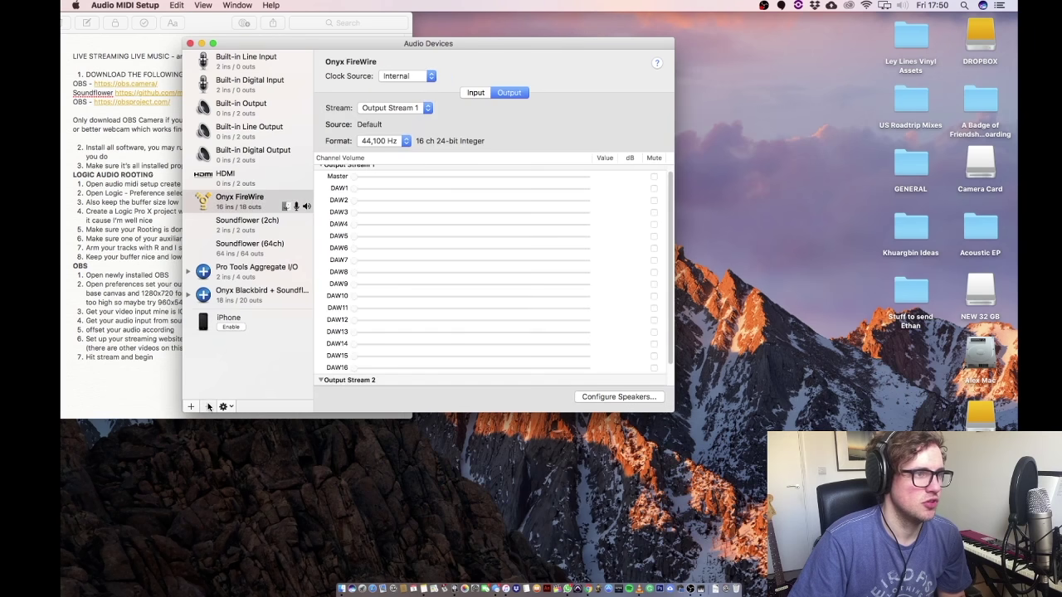
click(249, 299)
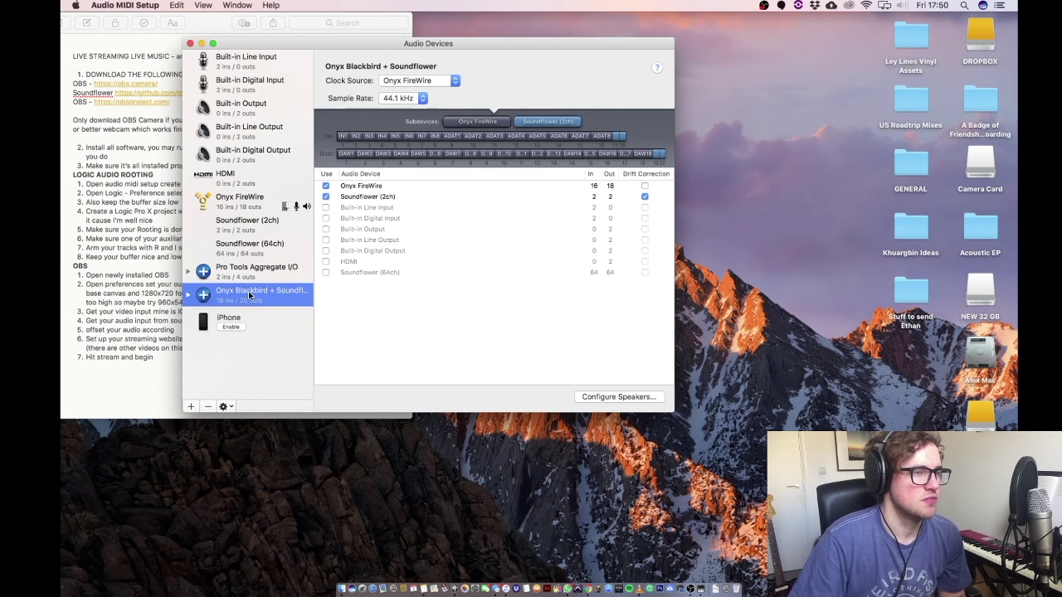
click(190, 43)
- Clear the desktop, move the Logic Pro window left, and create the audio track
key(F11)
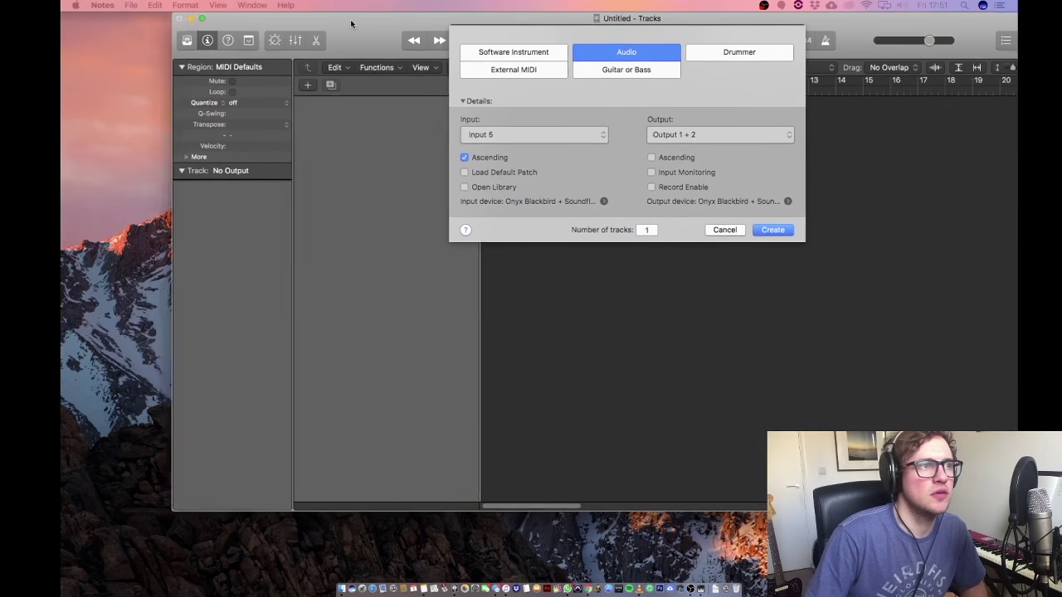
drag(351, 23, 237, 8)
key(Return)
- Confirm Onyx Blackbird + Soundflower as the output device in Logic's Audio preferences
click(112, 5)
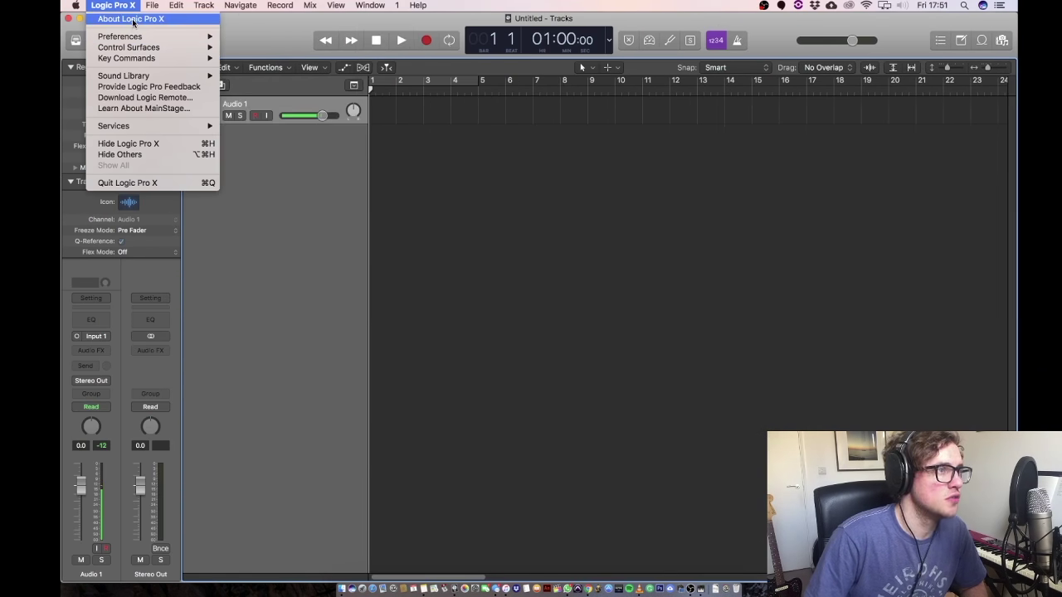
mouse_move(135, 39)
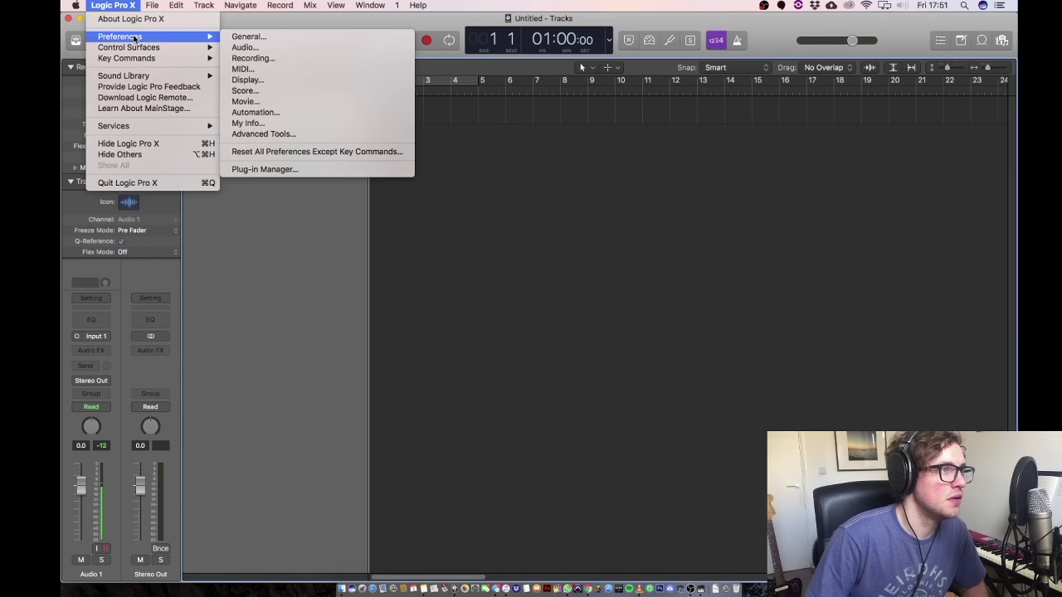
click(269, 37)
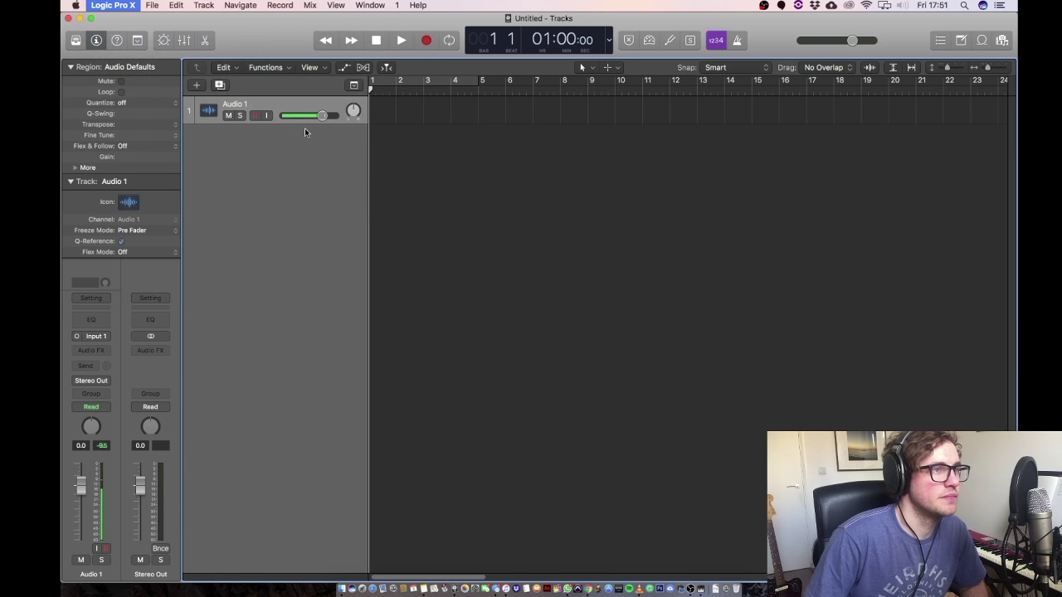
click(217, 79)
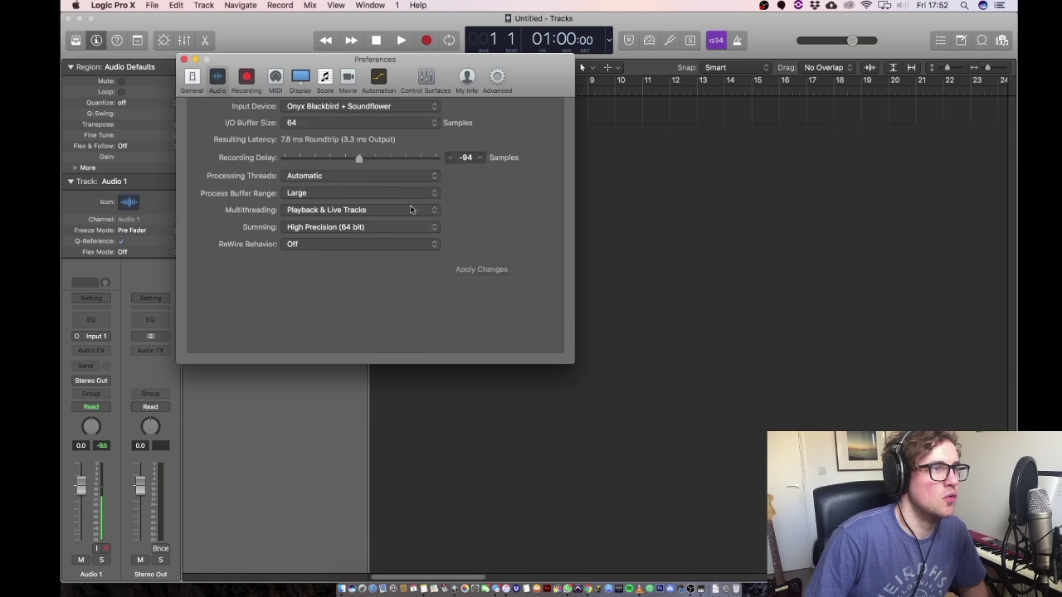
click(370, 151)
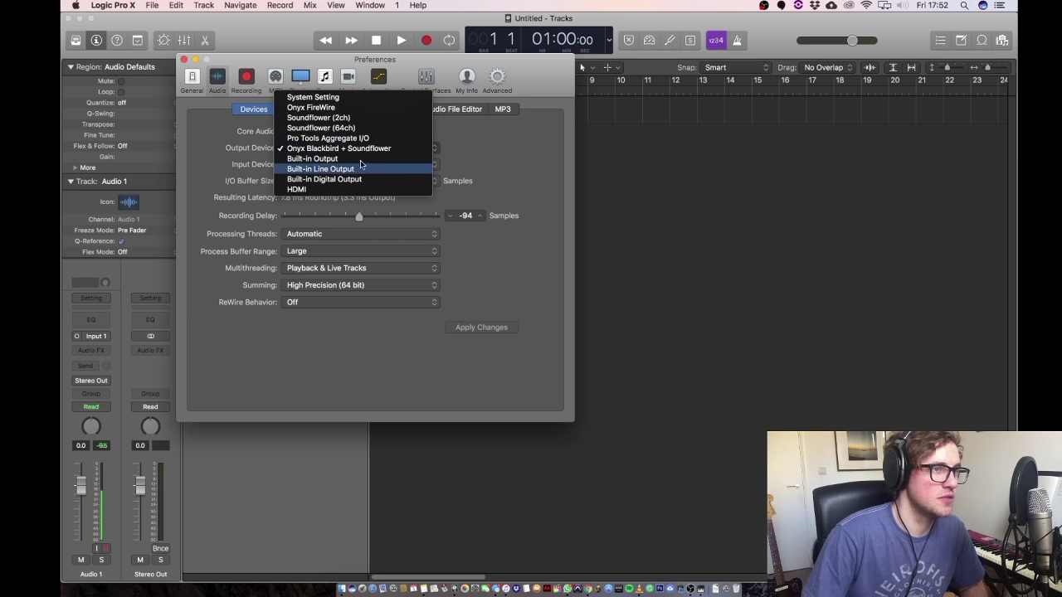
click(476, 147)
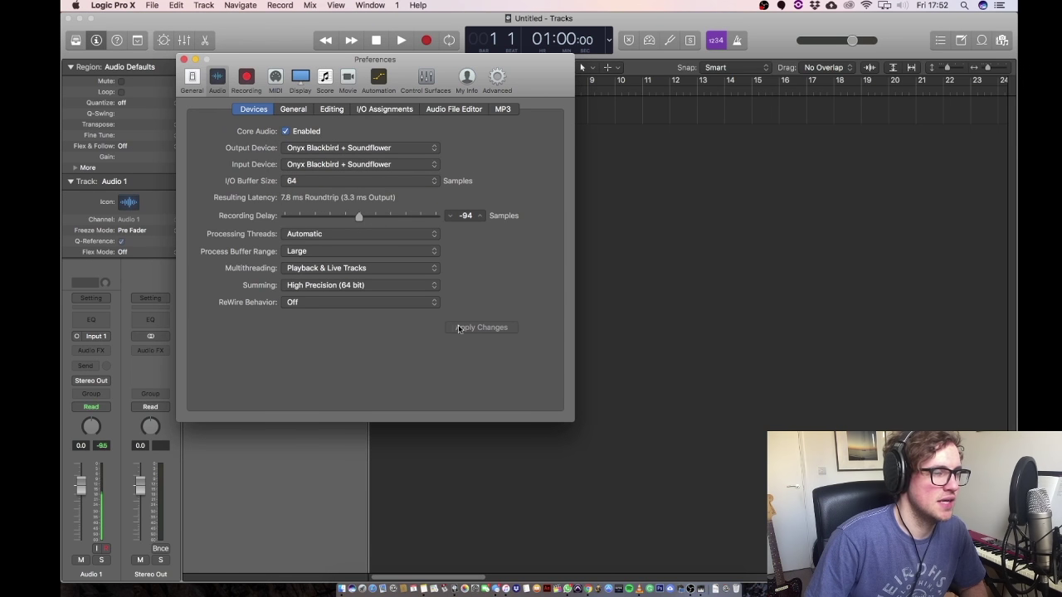
key(super+w)
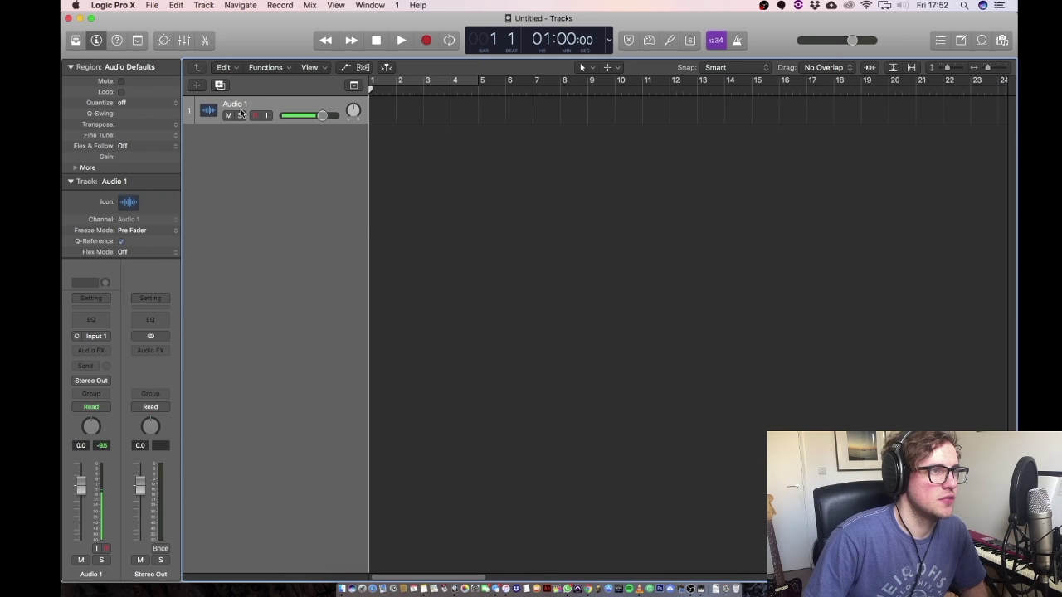
- Rename the Audio 1 track to Voice
double_click(236, 105)
key(BackSpace)
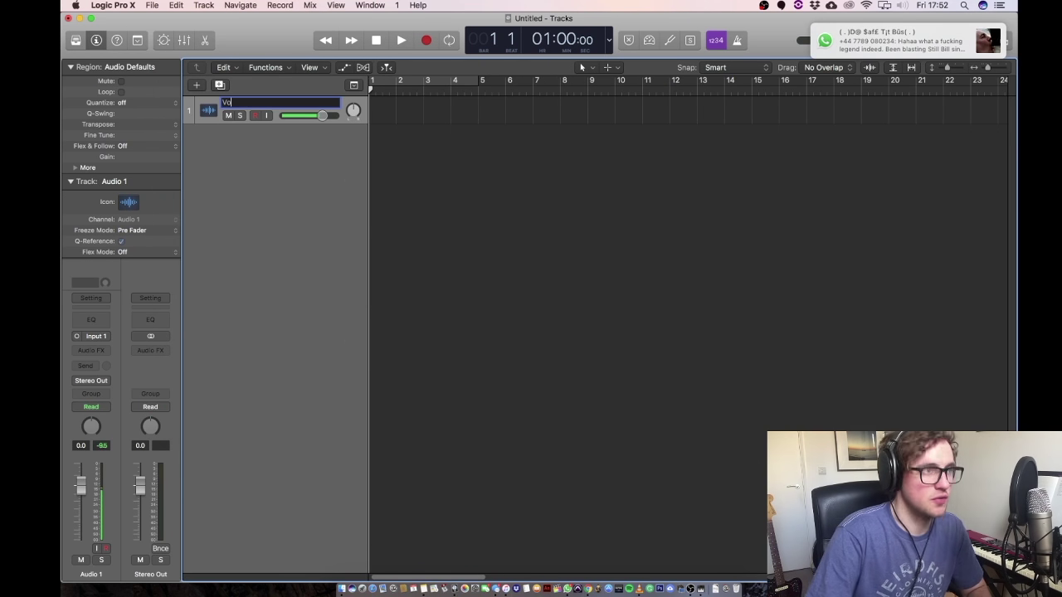
text(Voice)
key(Return)
- Add a new audio track on Input 5 and name it Nord
key(alt+super+n)
click(473, 134)
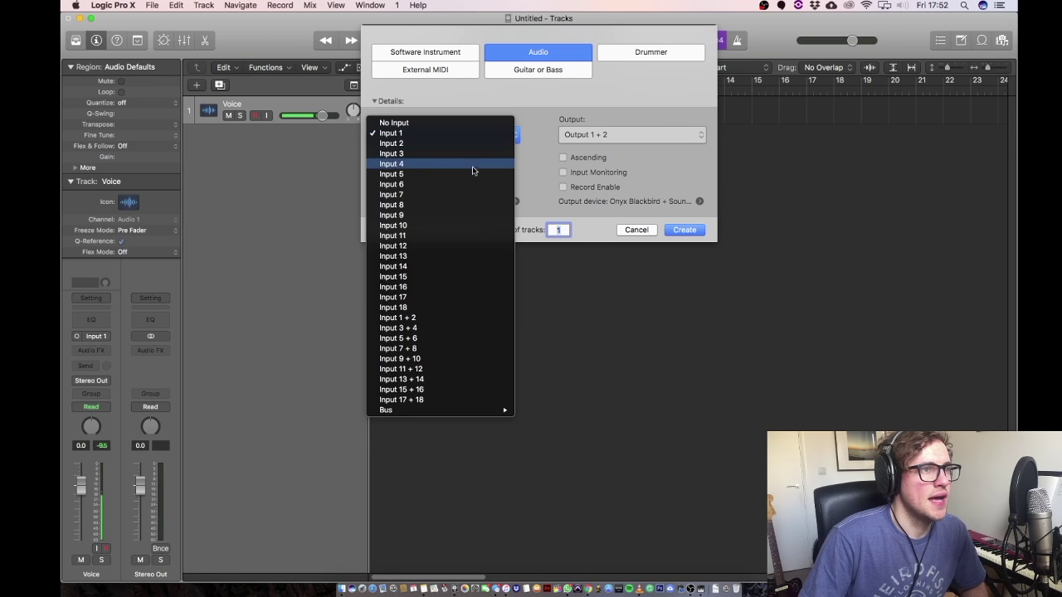
key(Return)
click(683, 229)
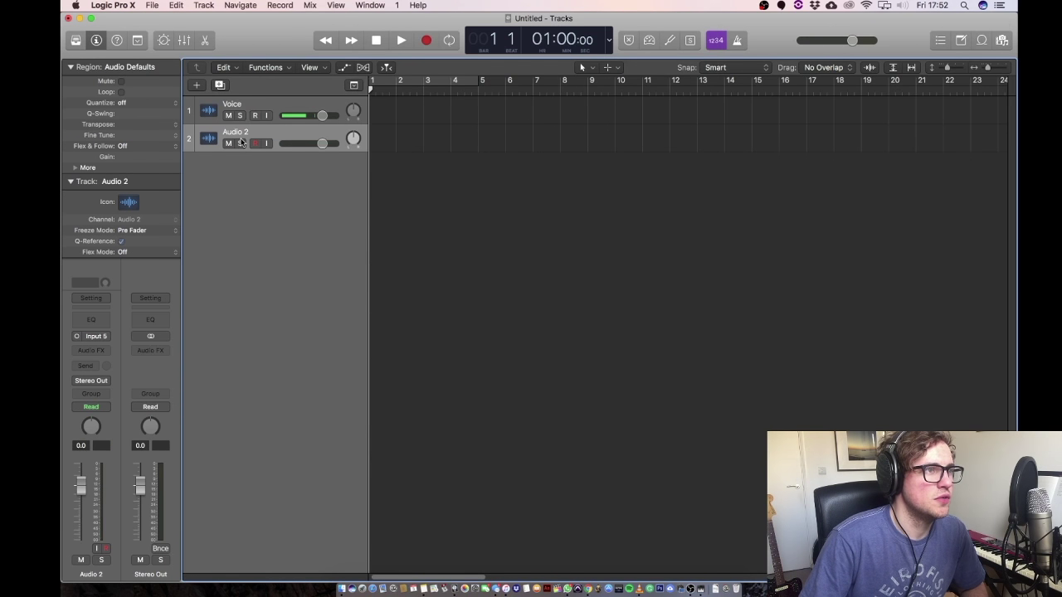
double_click(241, 132)
text(Nord)
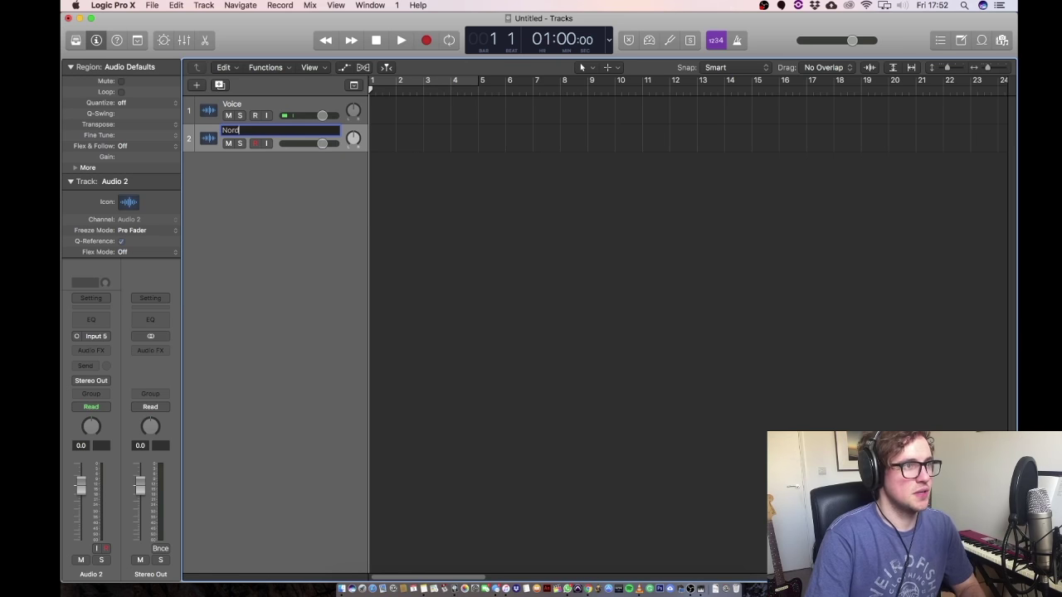
key(Return)
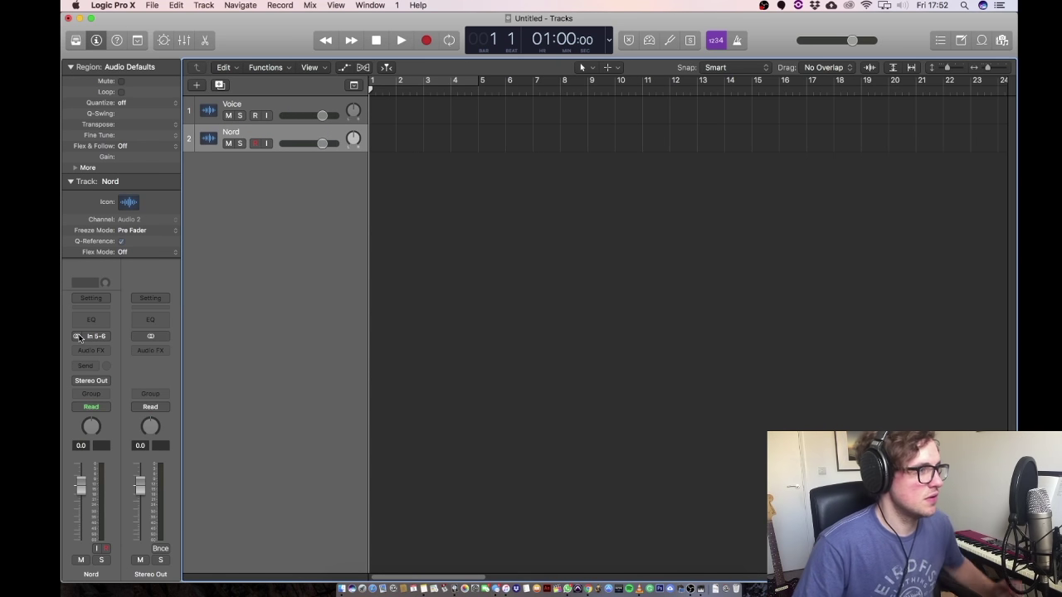
- Select Voice and show a tall mixer beneath the tracks revealing routing rows
key(Up)
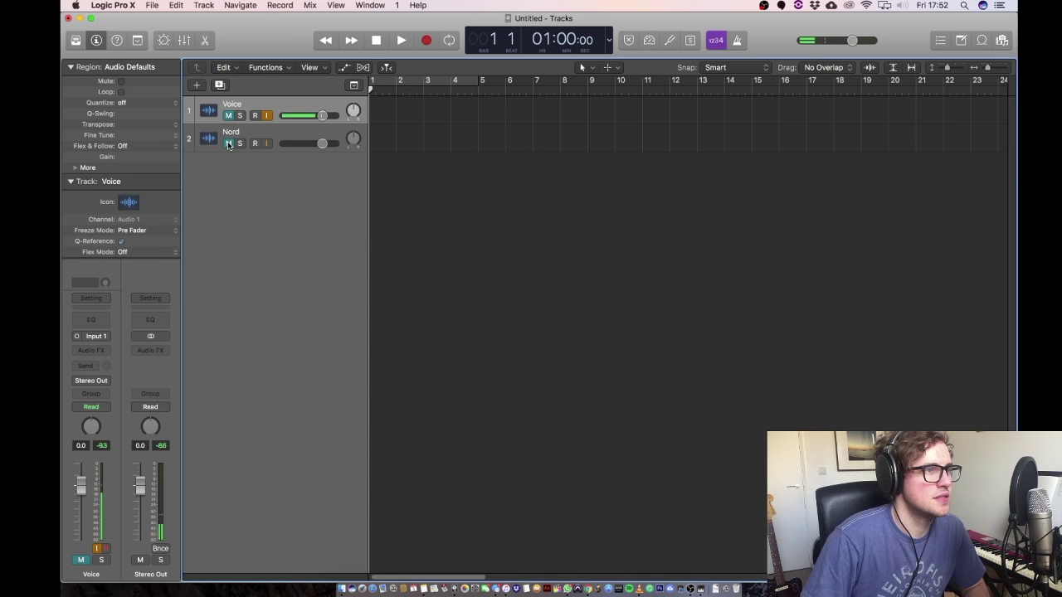
click(184, 43)
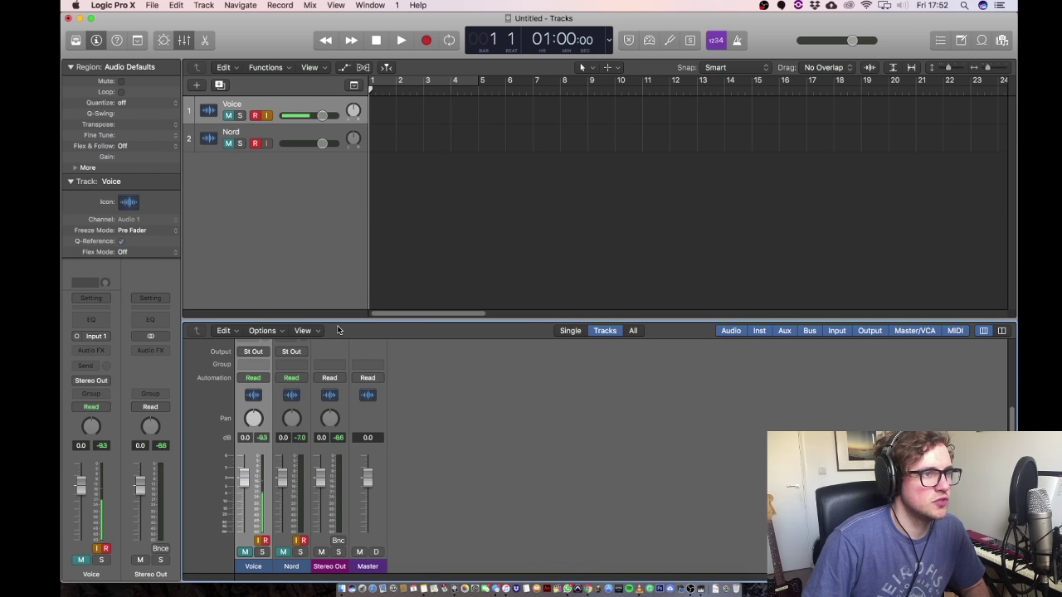
drag(338, 330, 335, 58)
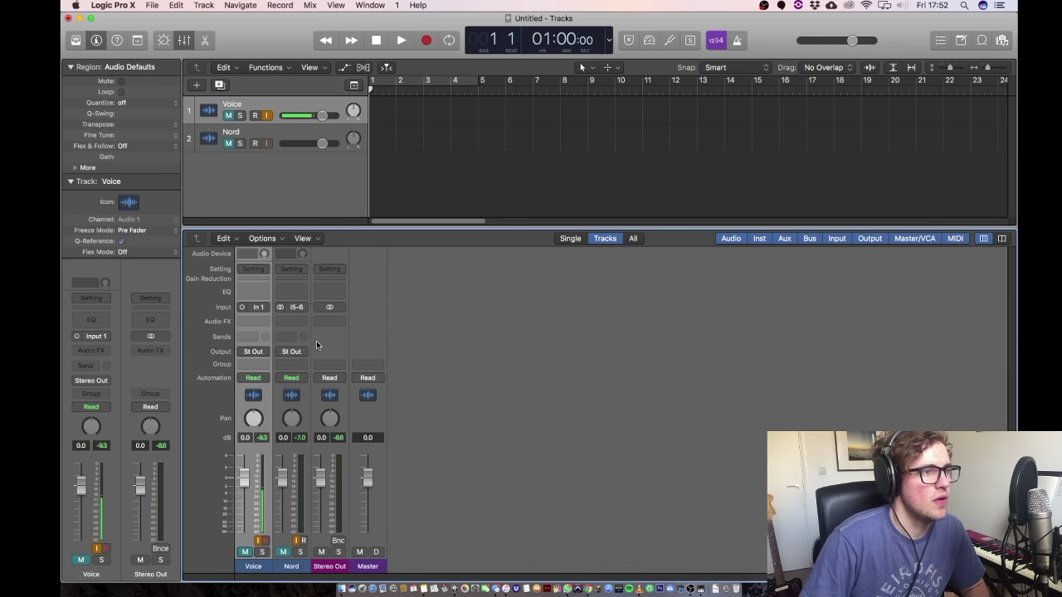
- Add three auxiliary channel strips to the mixer
click(262, 239)
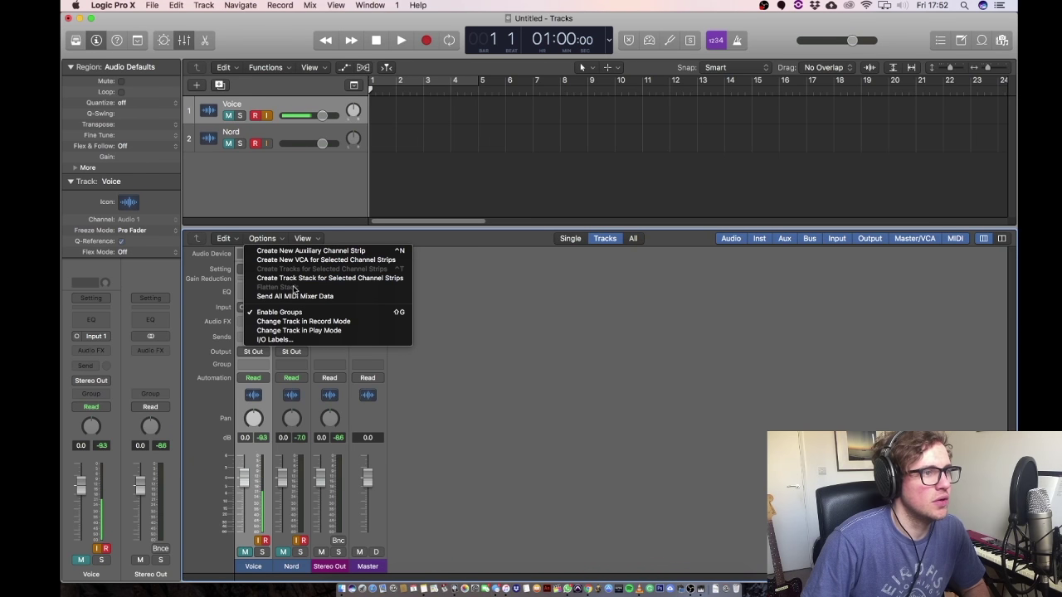
click(296, 251)
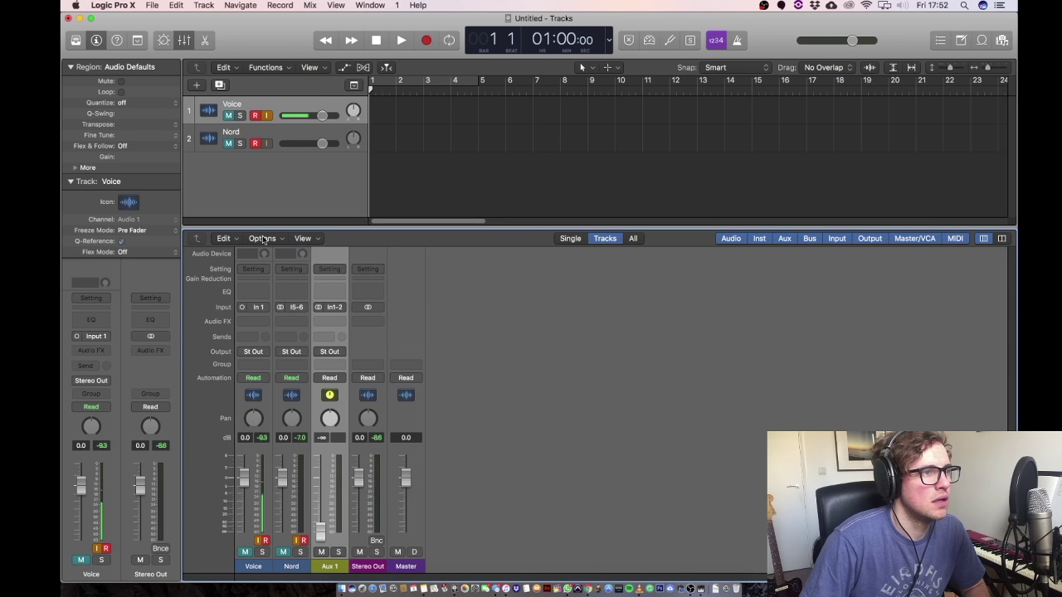
click(262, 239)
click(278, 253)
click(262, 239)
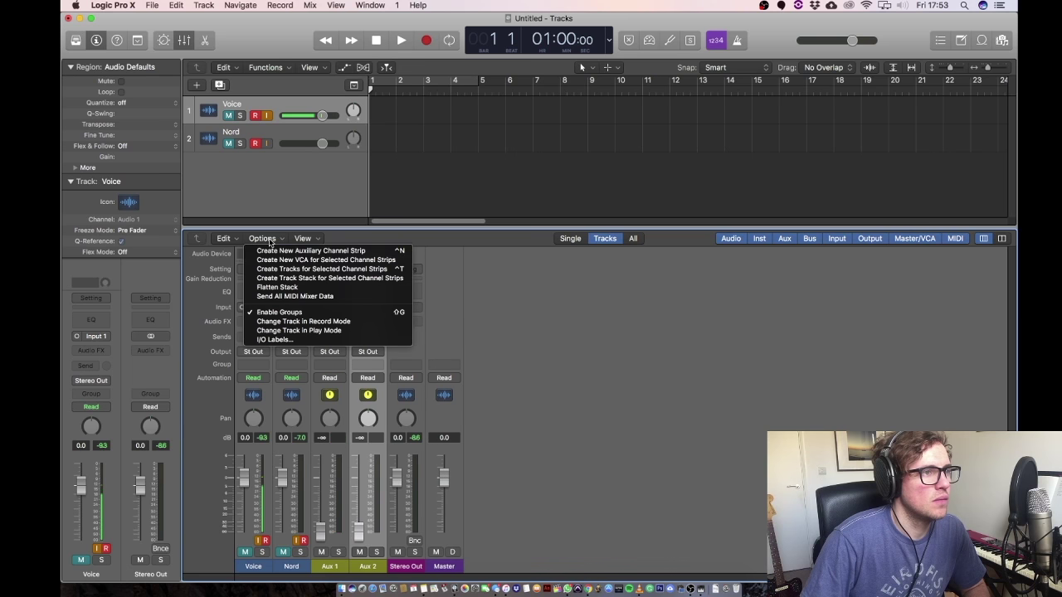
click(275, 251)
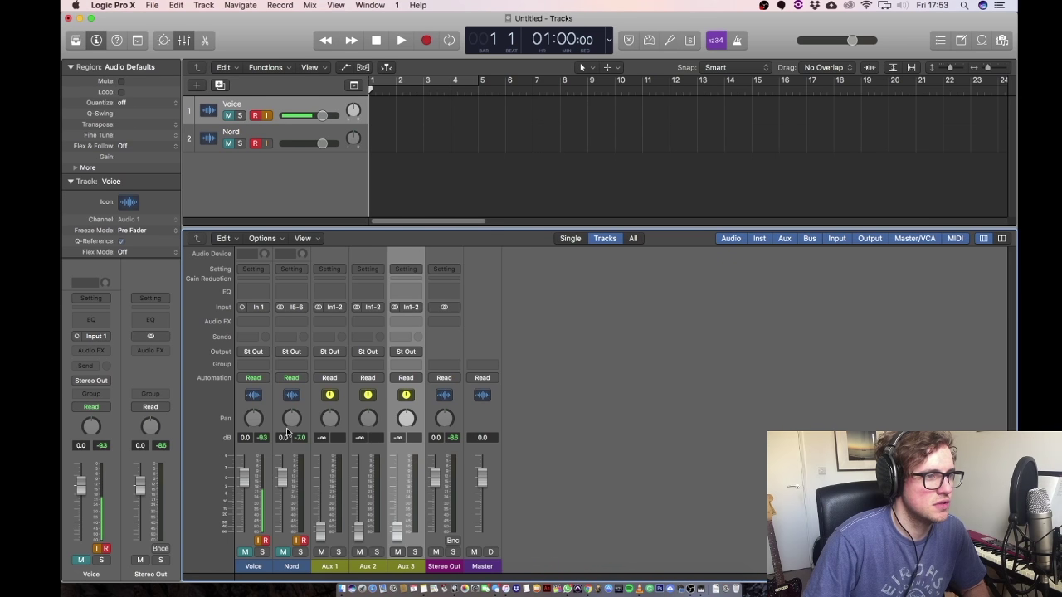
- Set the aux inputs: Aux 1 to Bus 1, Aux 2 and Aux 3 to Bus 2
click(331, 307)
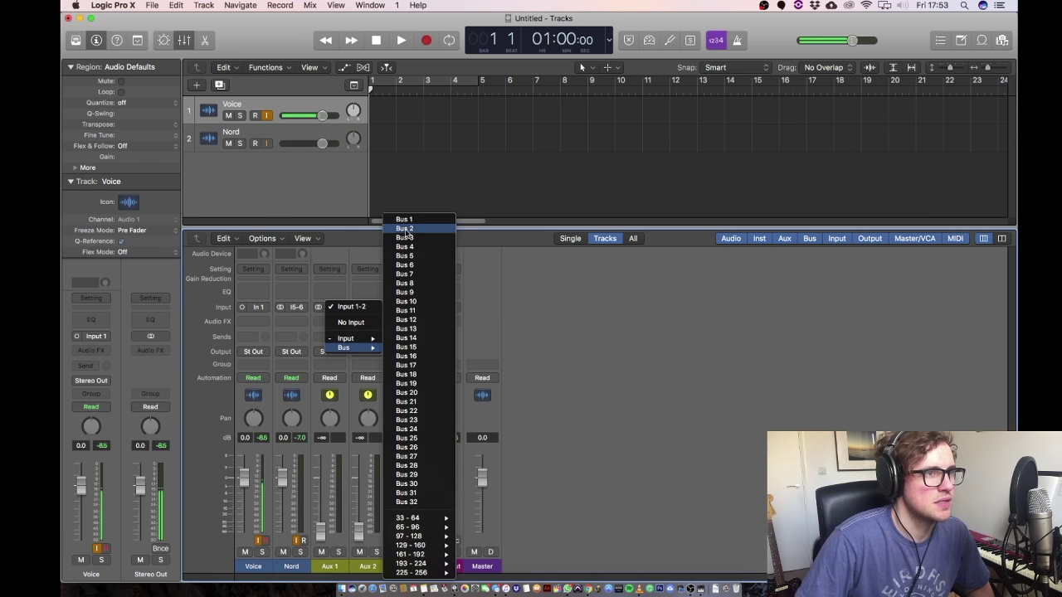
key(Escape)
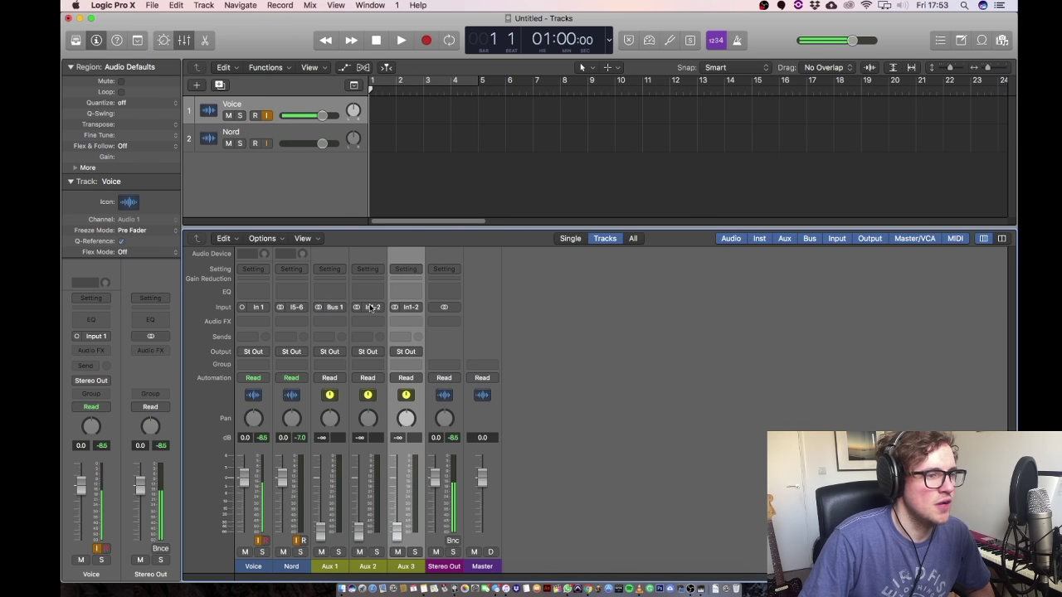
click(372, 307)
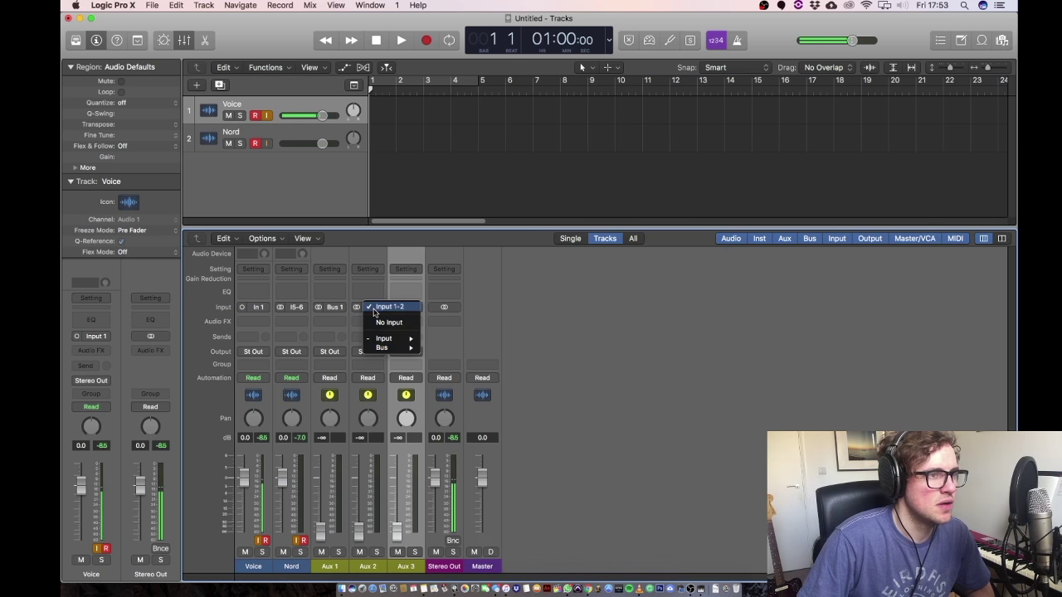
mouse_move(407, 347)
click(465, 228)
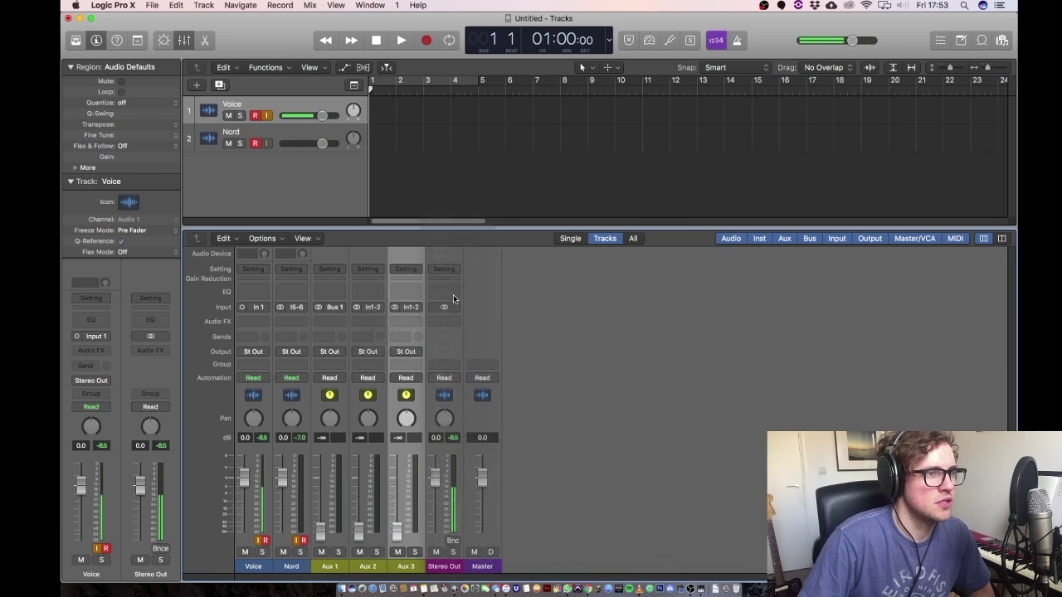
click(408, 307)
mouse_move(441, 348)
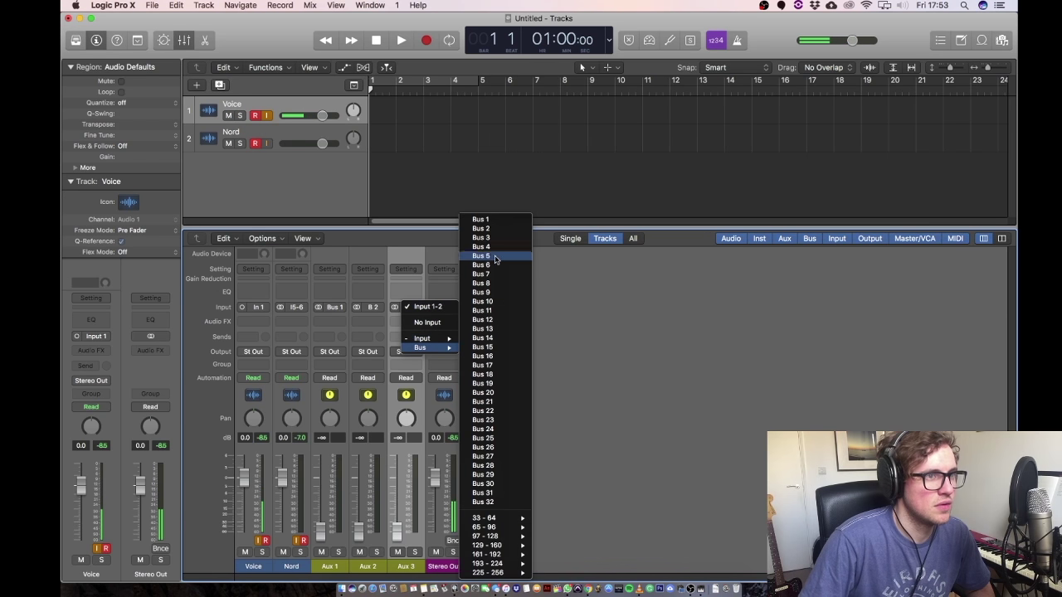
click(499, 229)
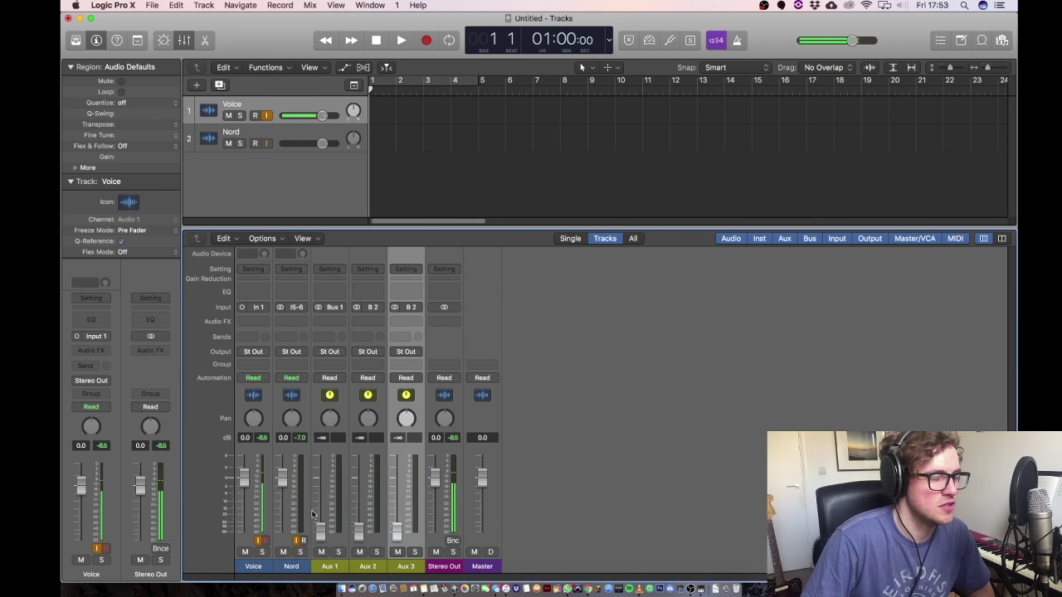
- Rename Aux 1 to MIX, Aux 2 to MONITOR and Aux 3 to SNDFLWR
double_click(330, 566)
key(BackSpace)
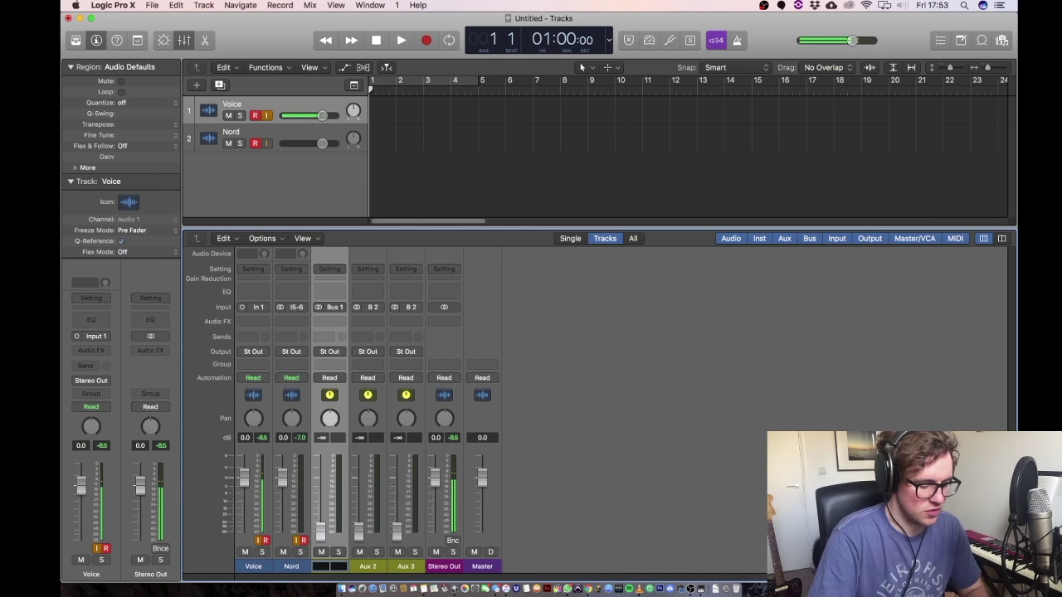
text(MIX)
key(Return)
double_click(367, 566)
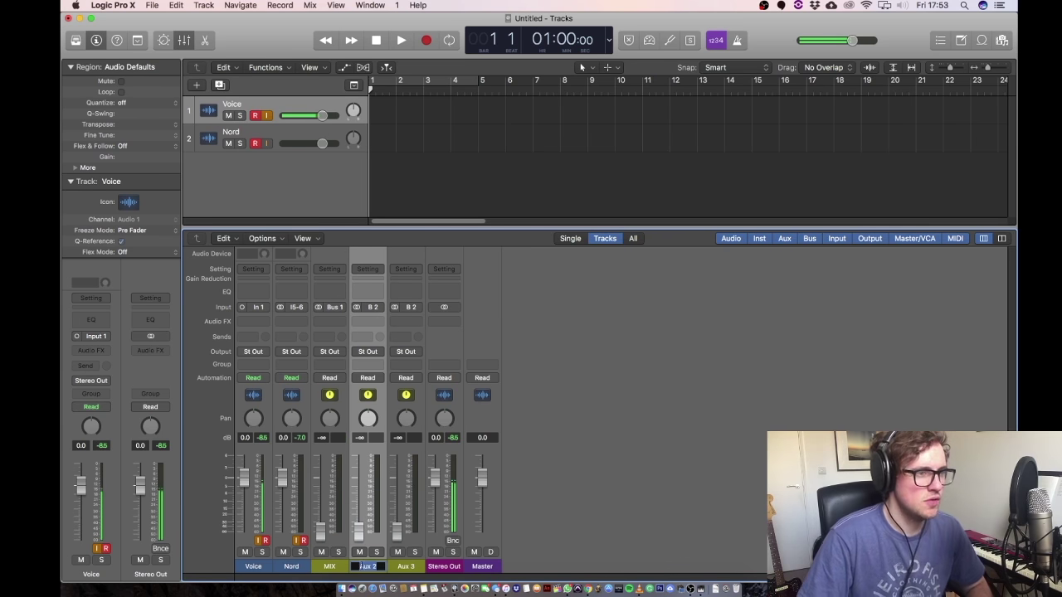
text(MONITOR)
key(Return)
double_click(404, 568)
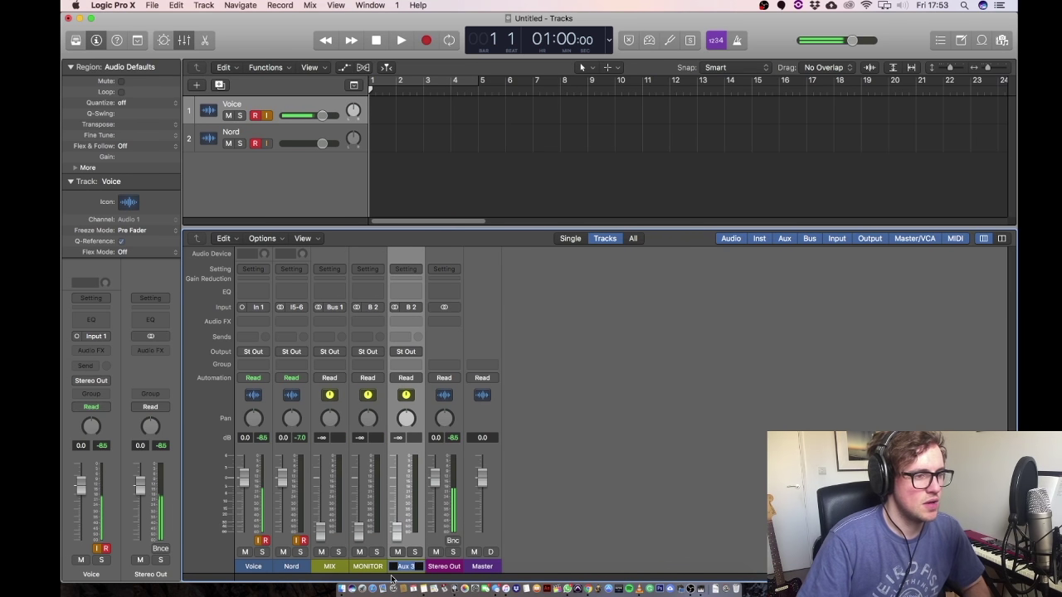
key(BackSpace)
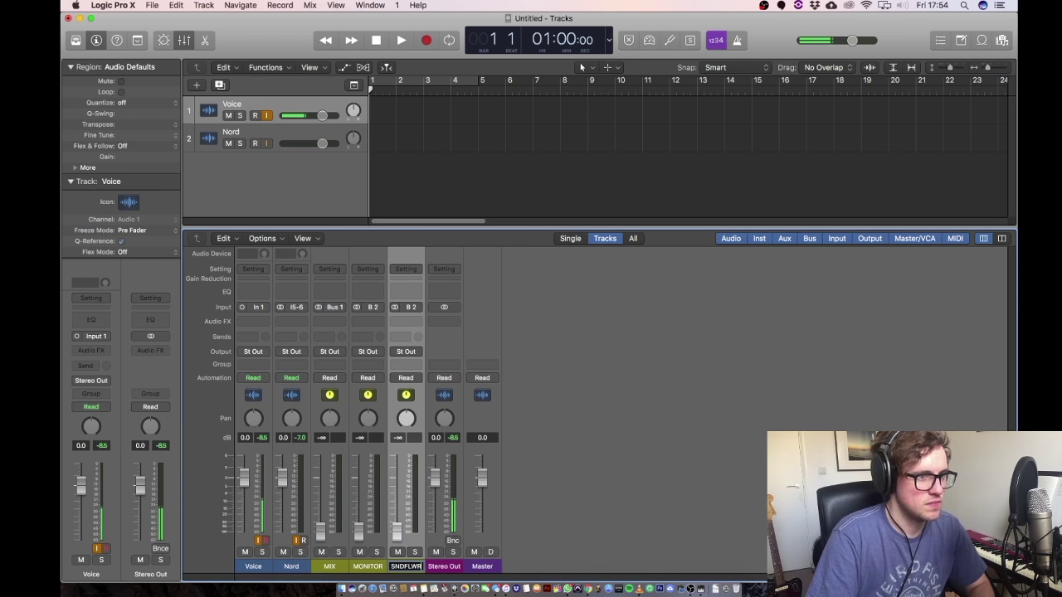
text(SNDFLWR)
key(Return)
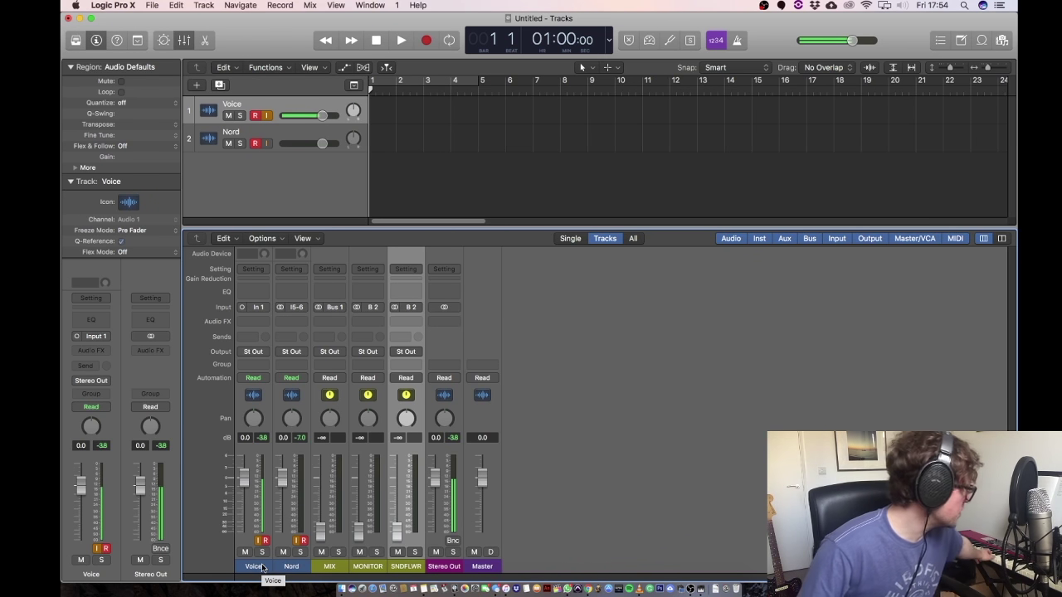
- Route Voice and Nord outputs to Bus 1 and raise MONITOR to about 0.5 dB
click(262, 355)
mouse_move(281, 393)
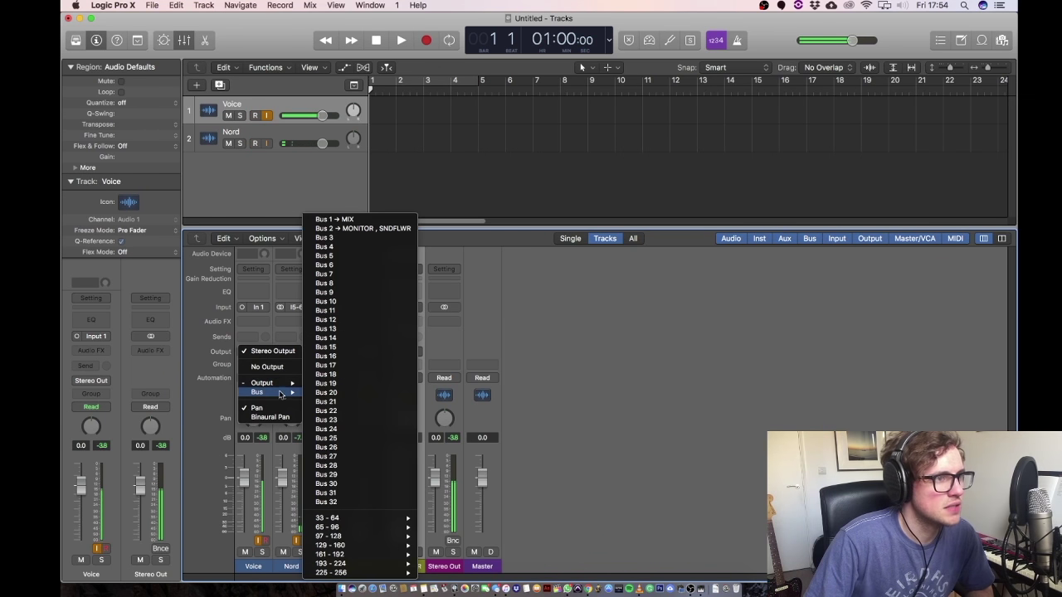
click(324, 219)
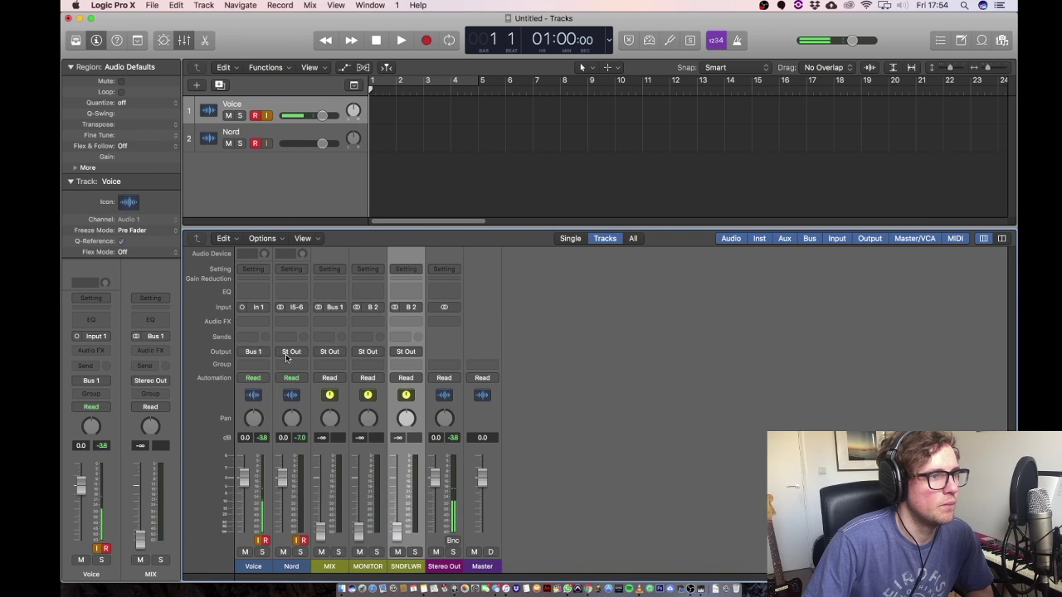
click(289, 353)
mouse_move(319, 391)
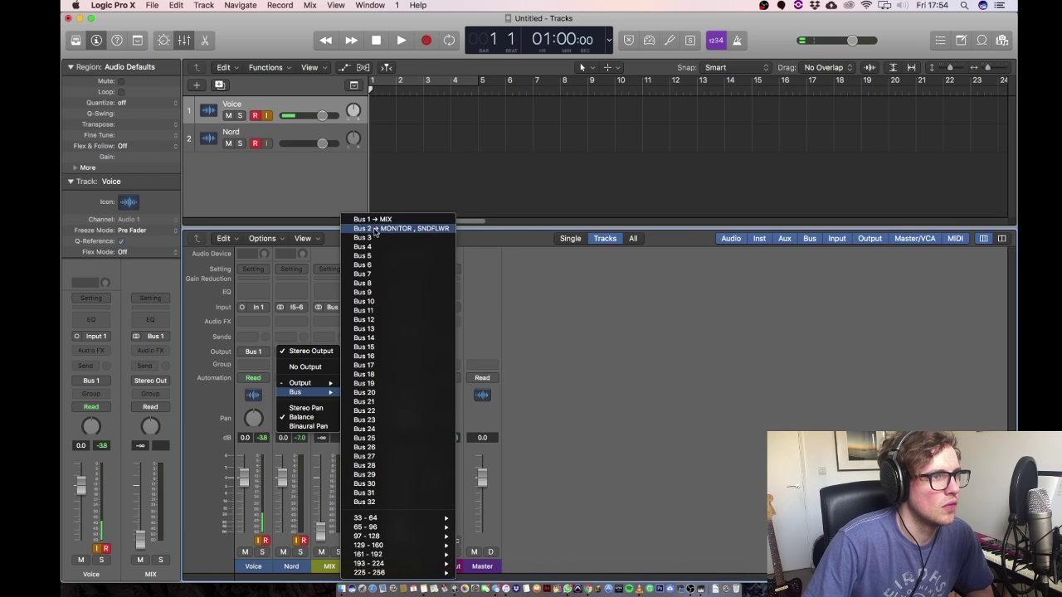
click(373, 219)
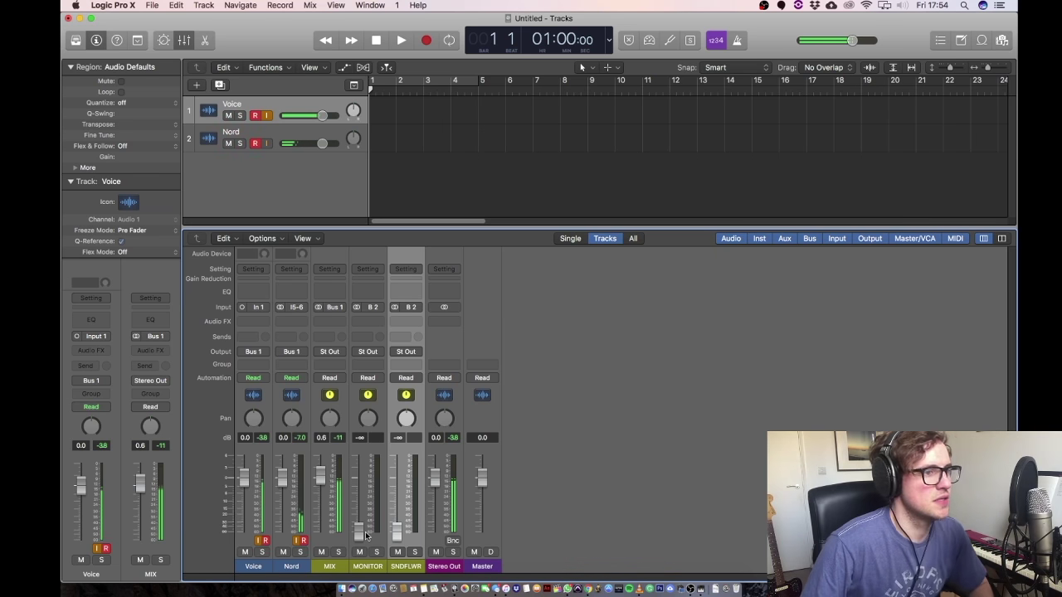
drag(359, 529, 358, 475)
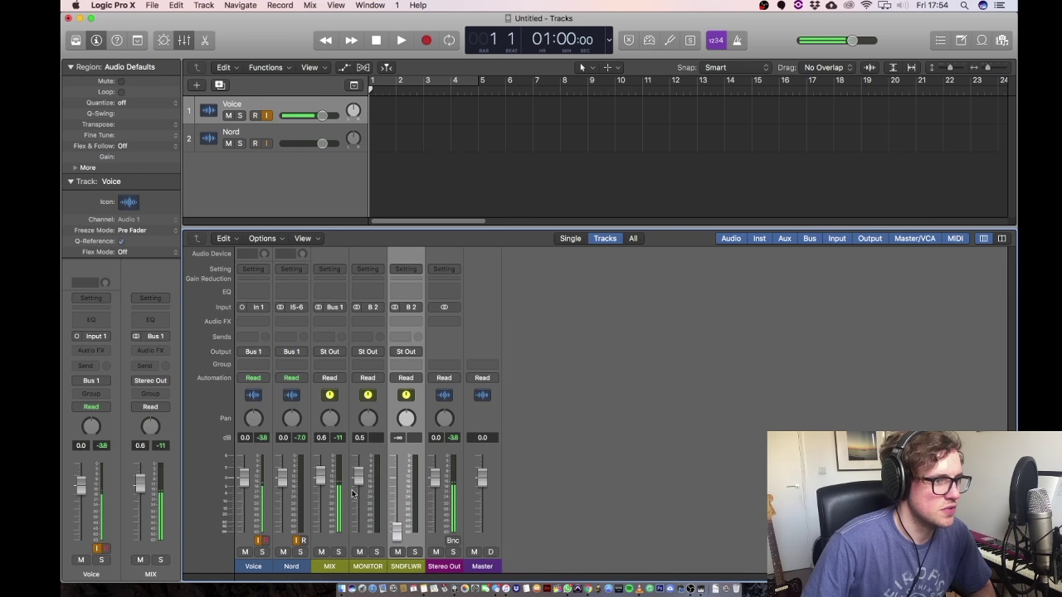
- Send MIX to Bus 2 and SNDFLWR to Output 19-20
click(331, 351)
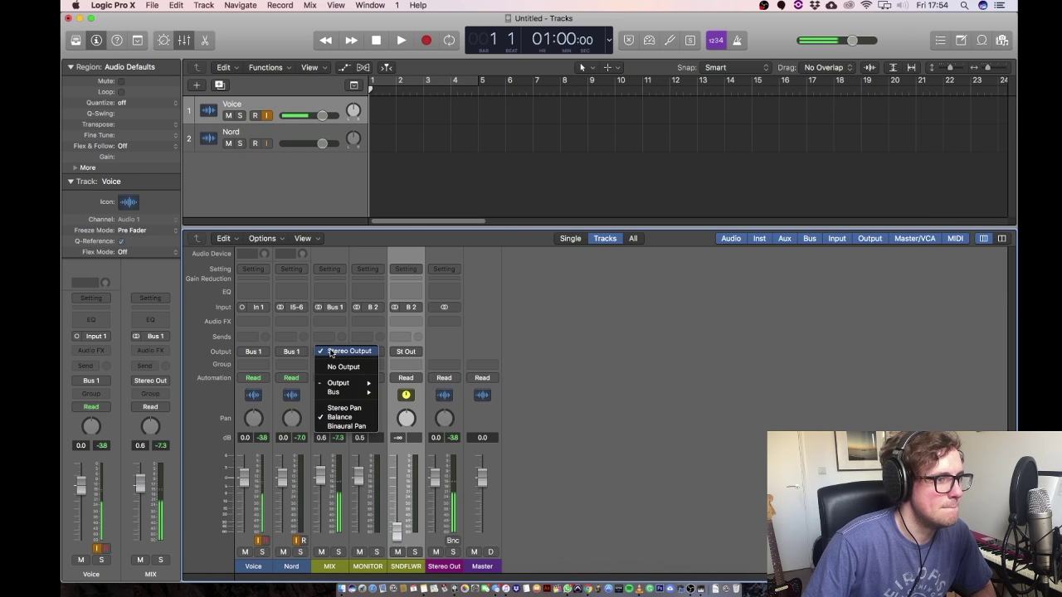
mouse_move(340, 393)
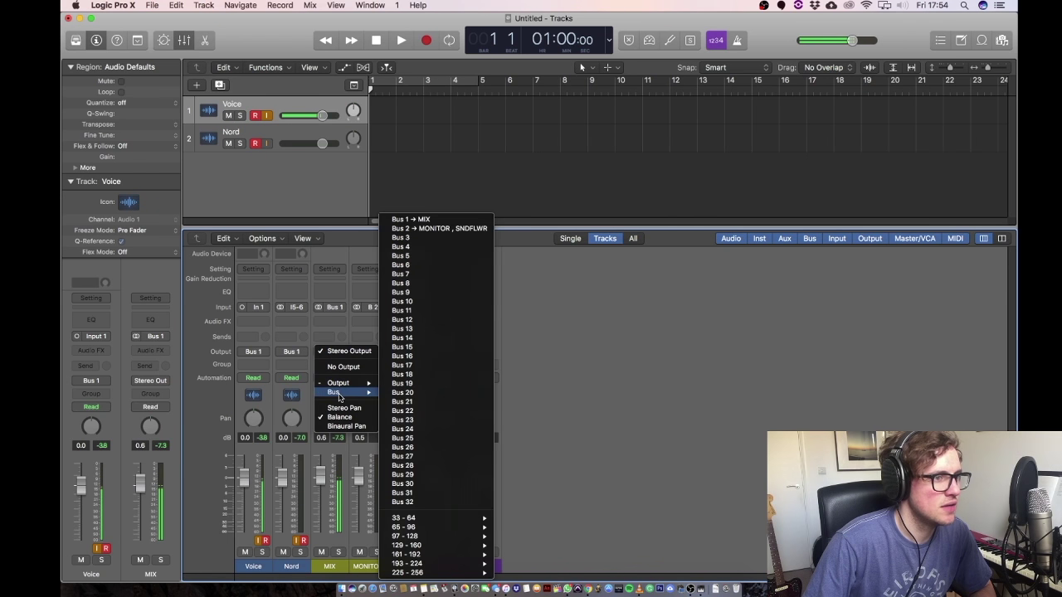
click(453, 229)
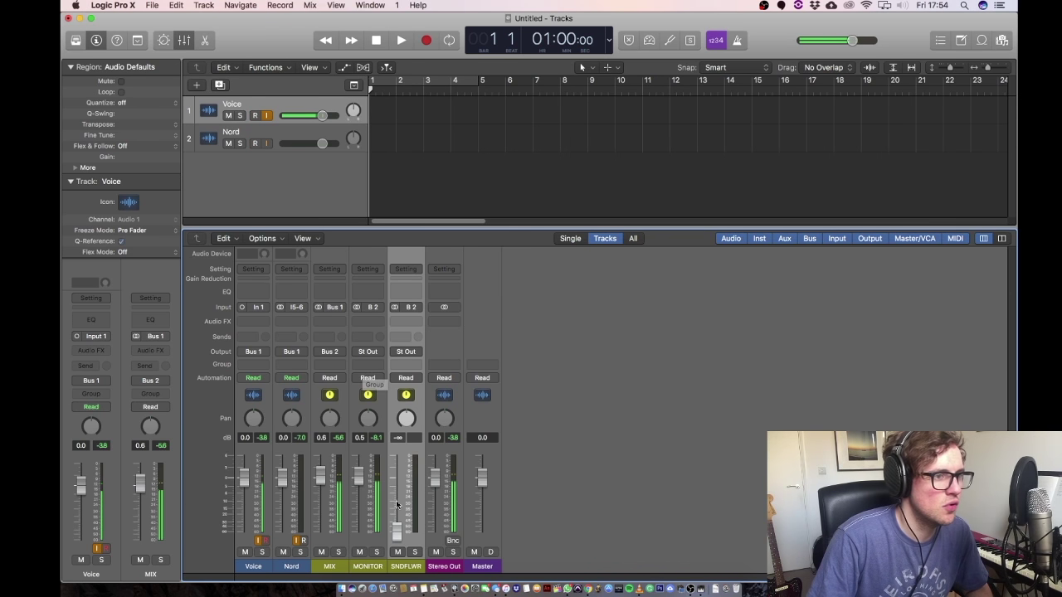
drag(397, 531, 397, 529)
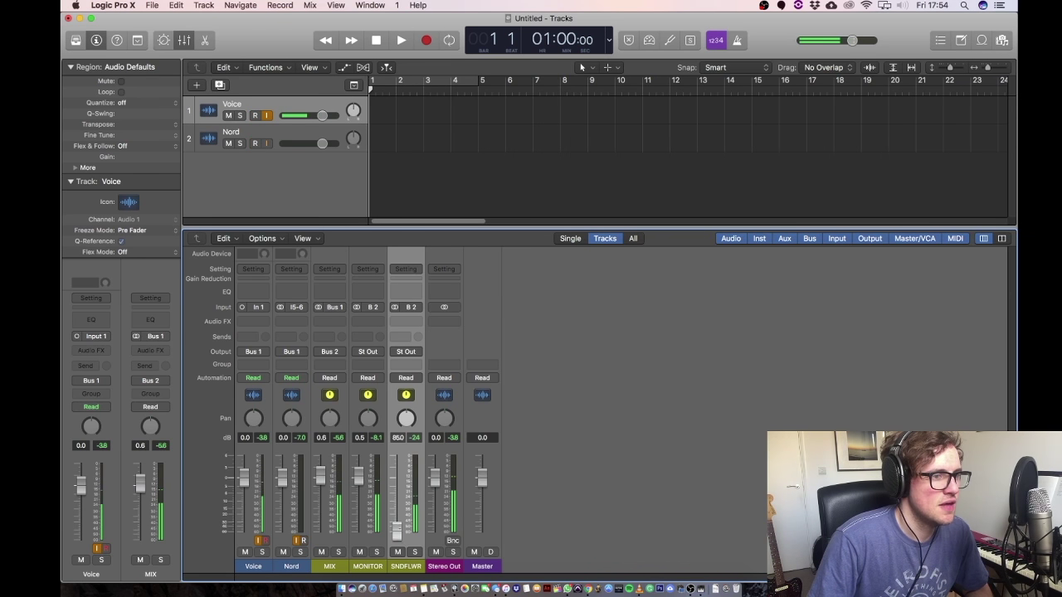
click(403, 352)
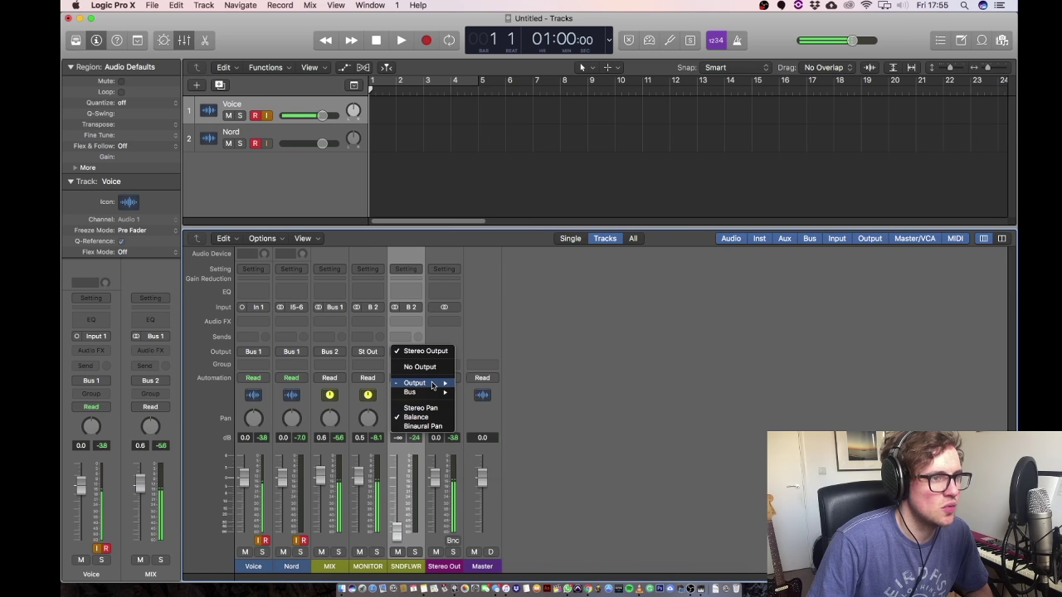
mouse_move(433, 384)
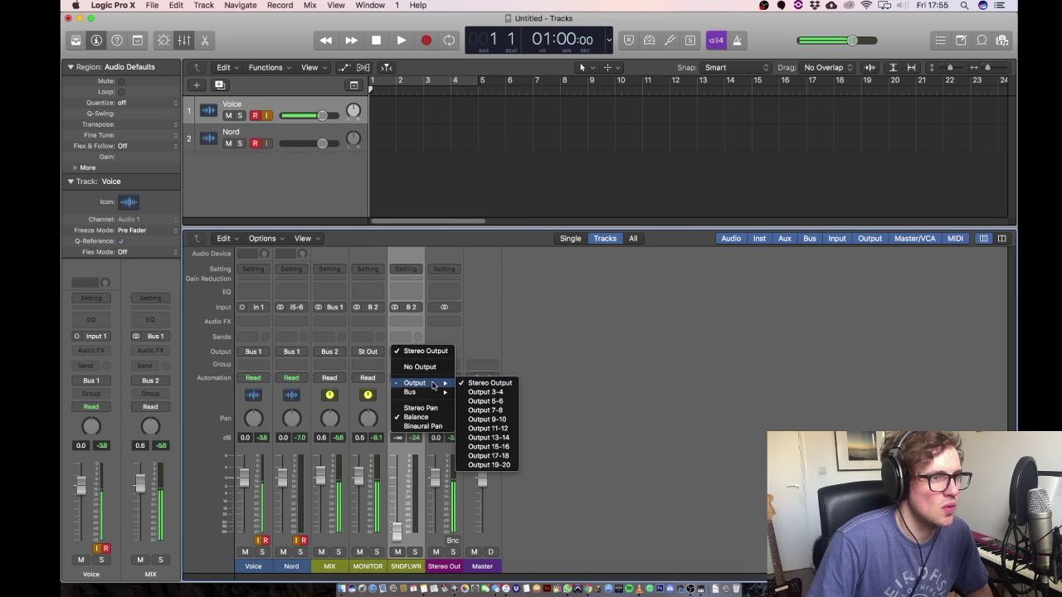
click(502, 466)
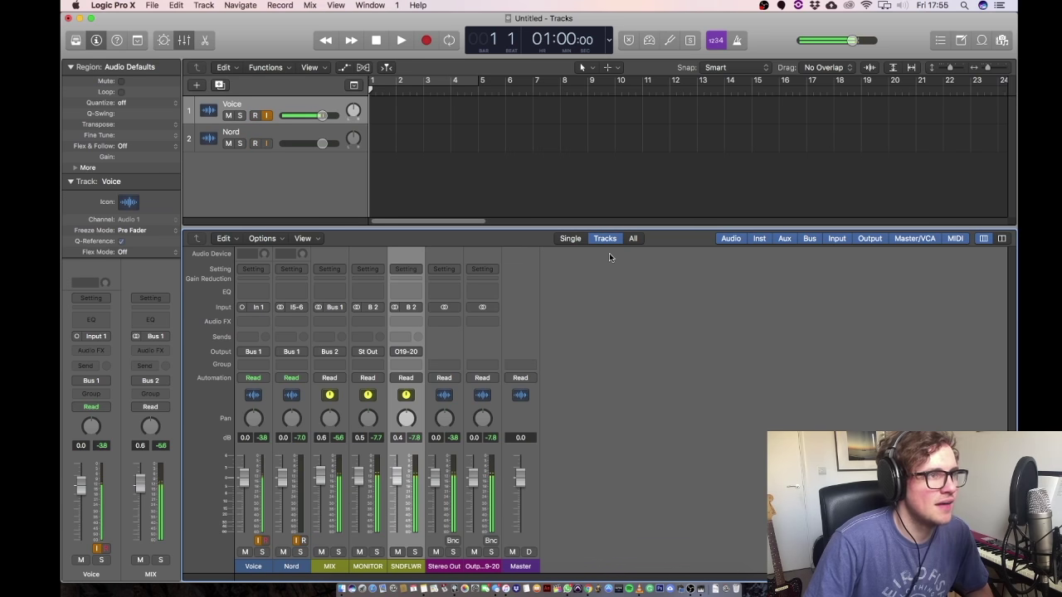
- Insert a Channel EQ on Voice with the low cut at about 165 Hz
double_click(253, 290)
click(106, 85)
drag(112, 162, 212, 174)
key(super+w)
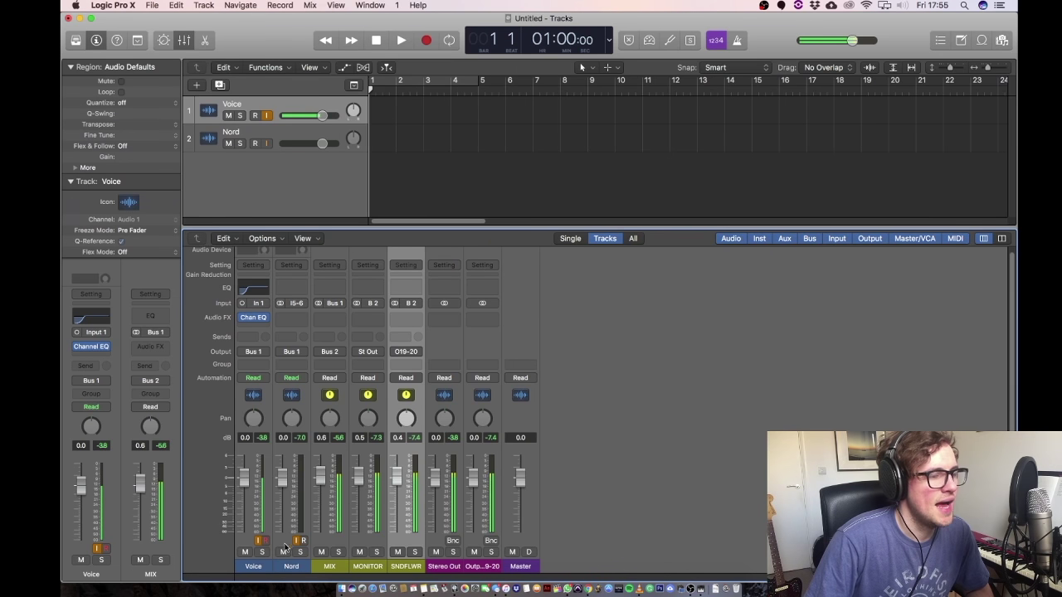
- Add a Compressor to the Voice channel
click(253, 327)
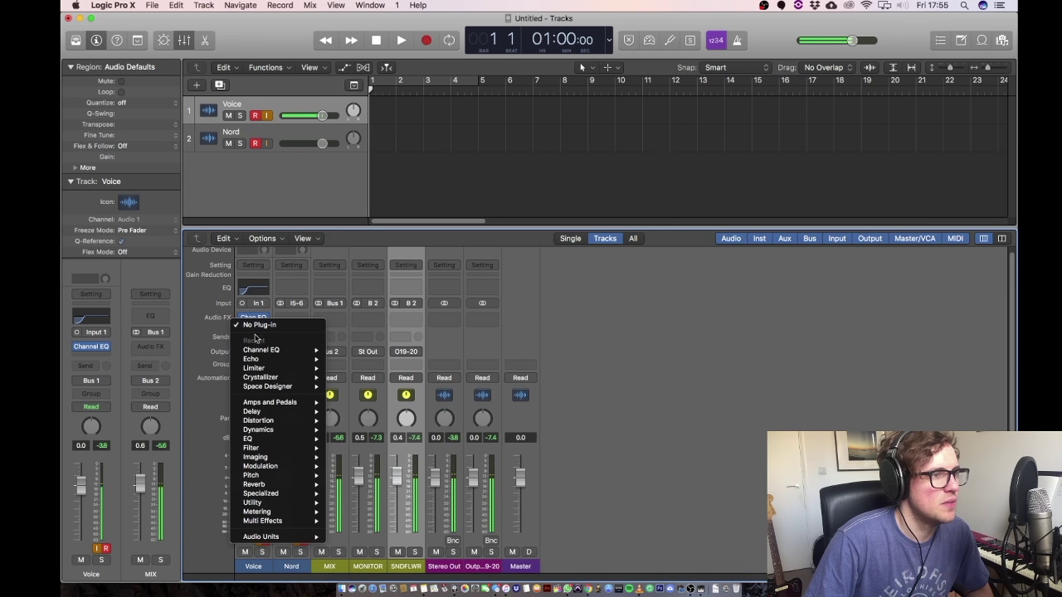
mouse_move(273, 430)
mouse_move(357, 439)
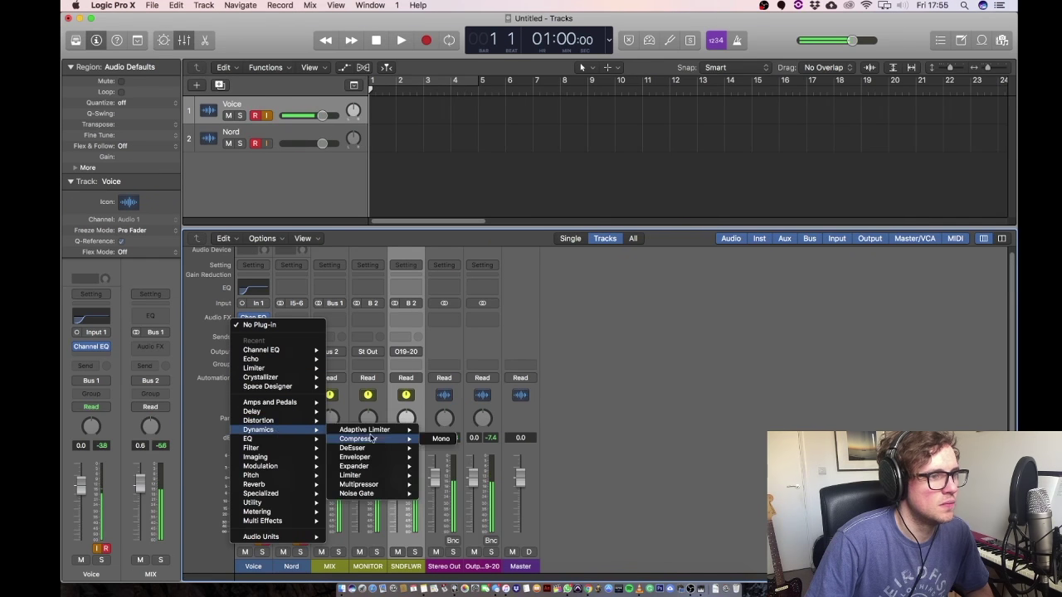
click(440, 443)
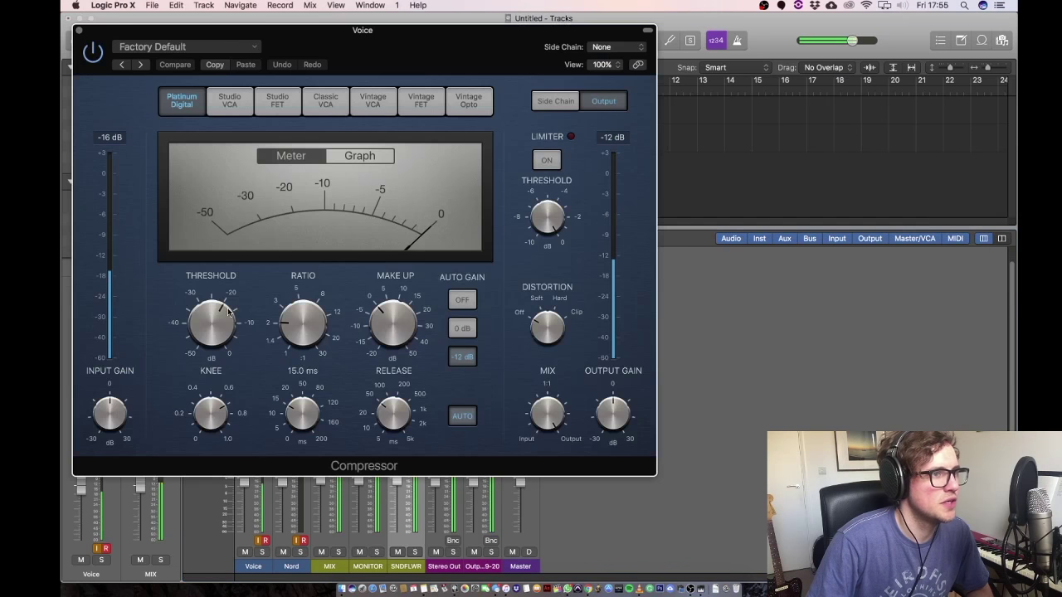
key(super+w)
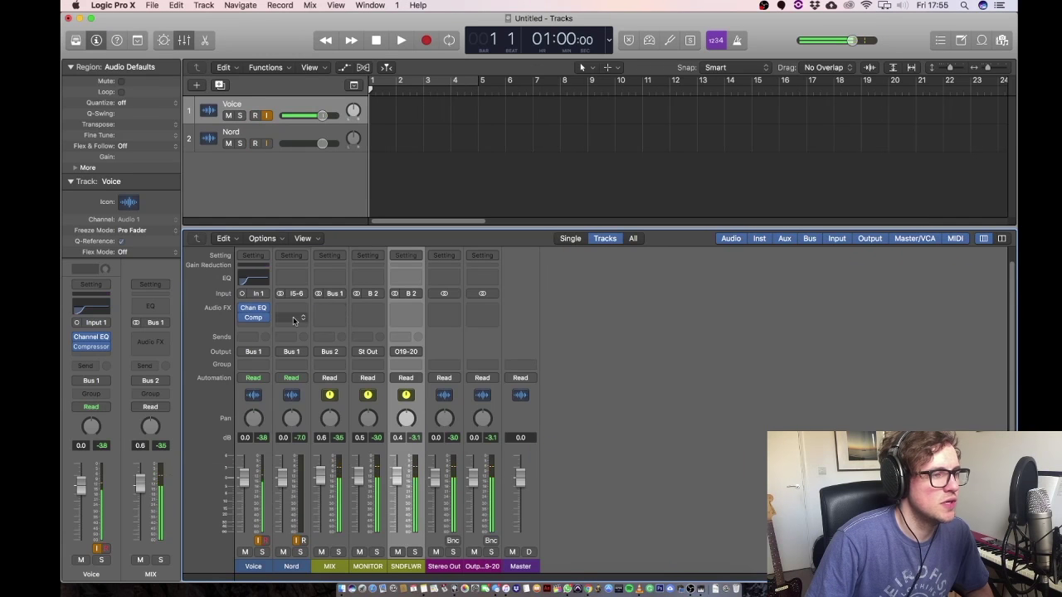
- Put a stereo Limiter at +5.5 dB gain on MIX, lower MIX volume, and arm Voice
click(331, 312)
mouse_move(365, 516)
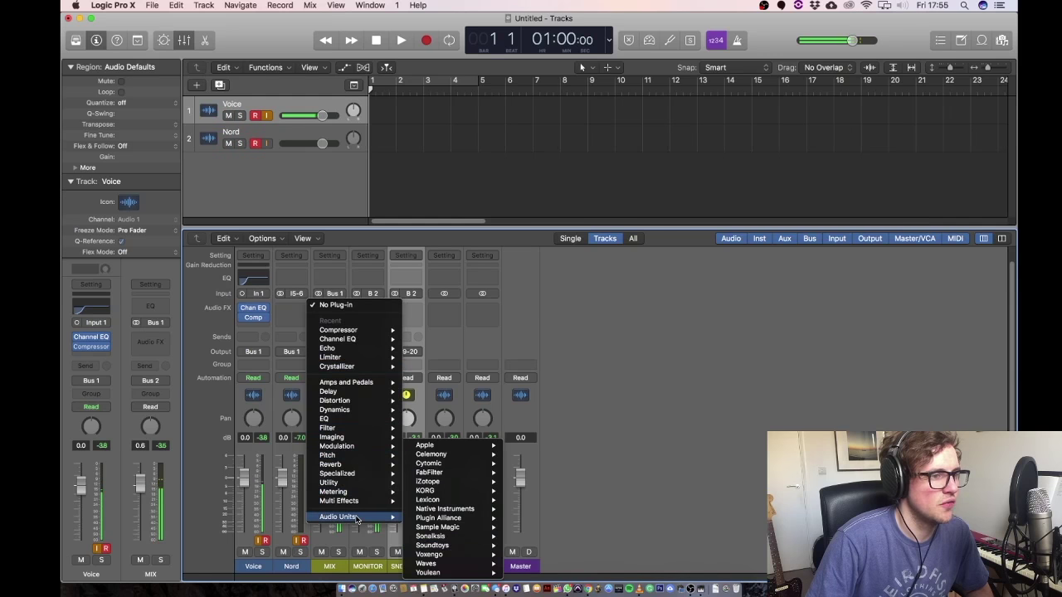
mouse_move(456, 499)
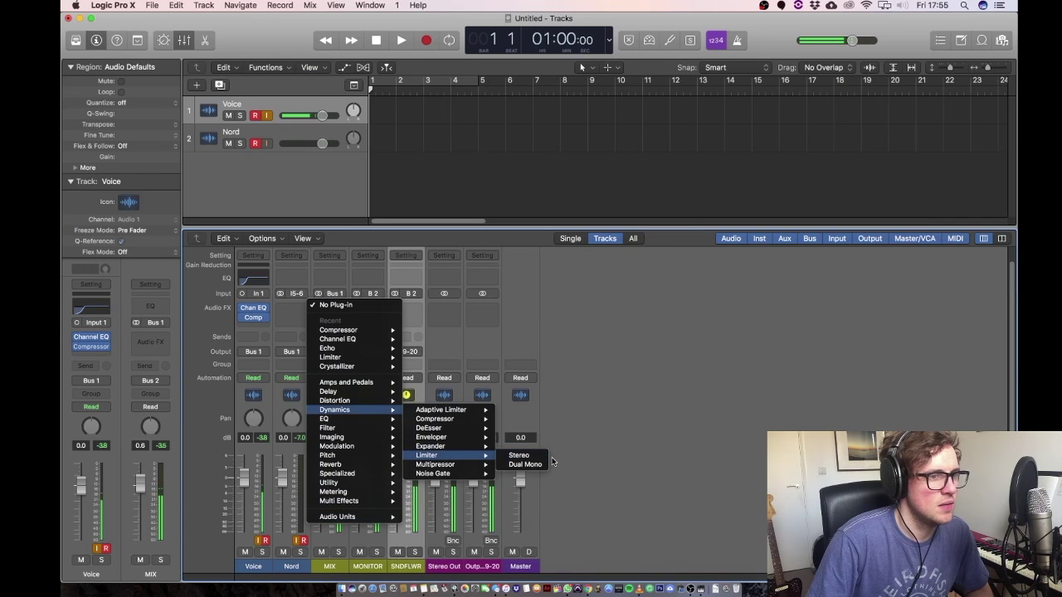
click(63, 584)
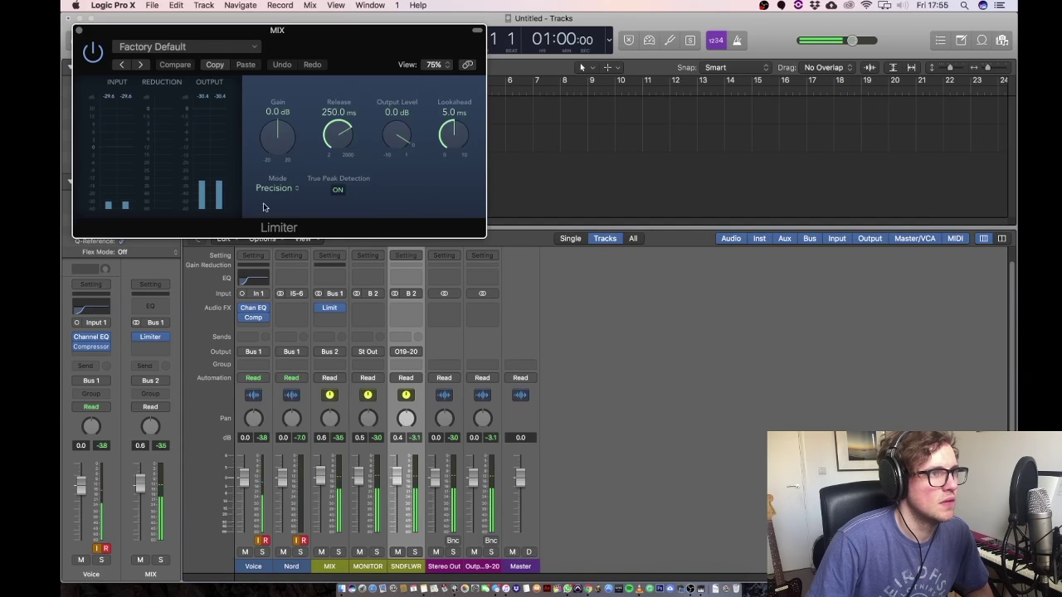
drag(270, 151, 265, 118)
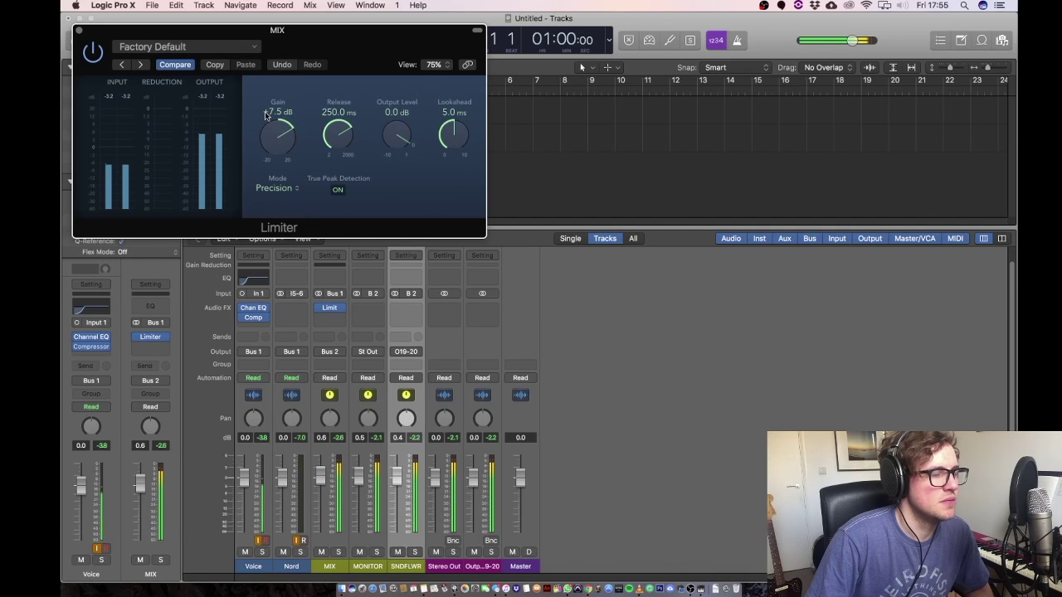
drag(320, 475, 322, 495)
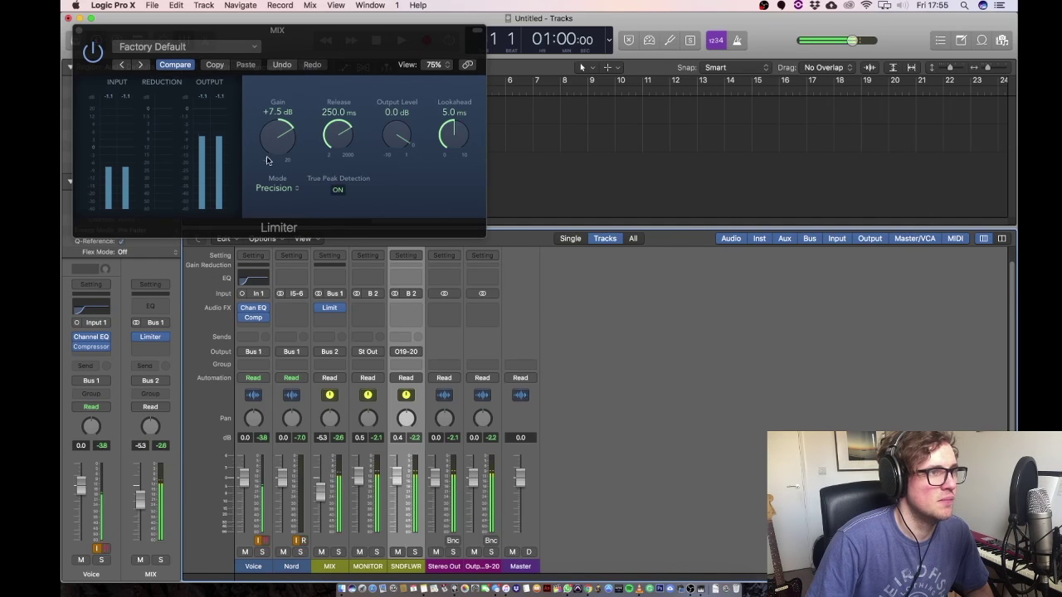
drag(279, 146, 280, 154)
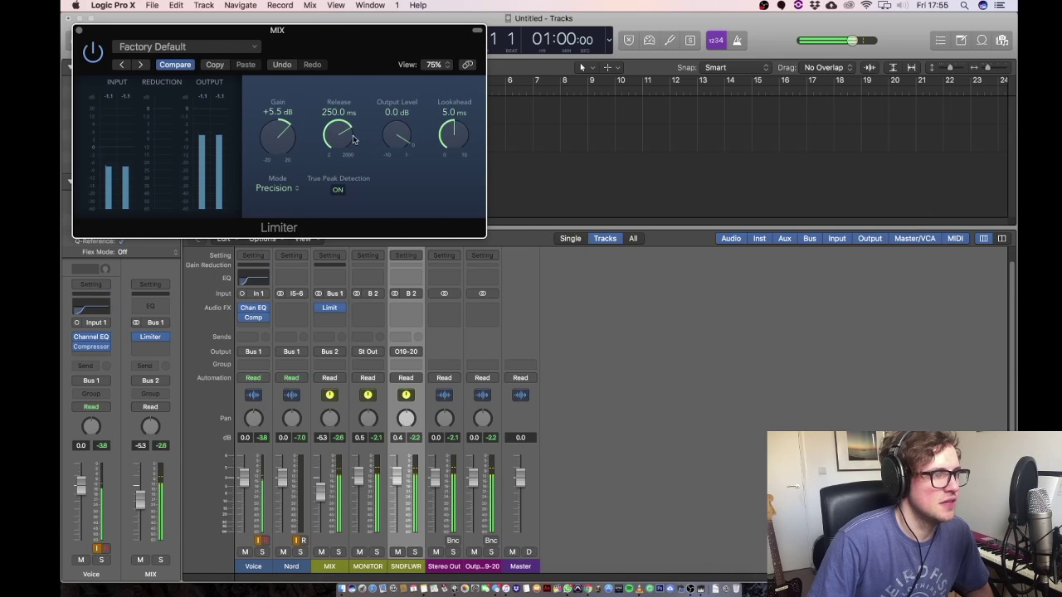
key(super+w)
click(255, 116)
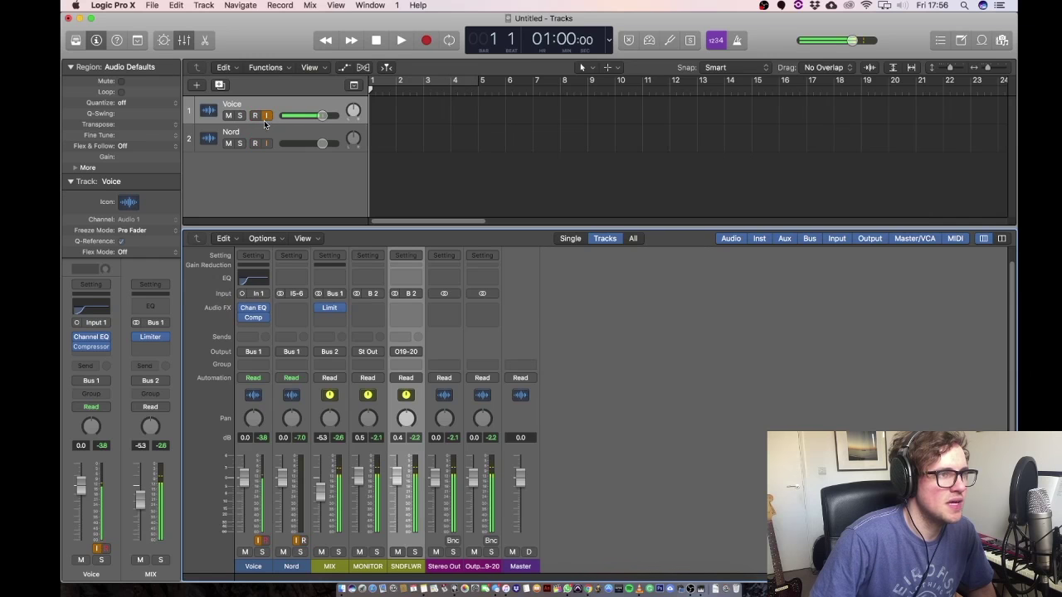
click(256, 116)
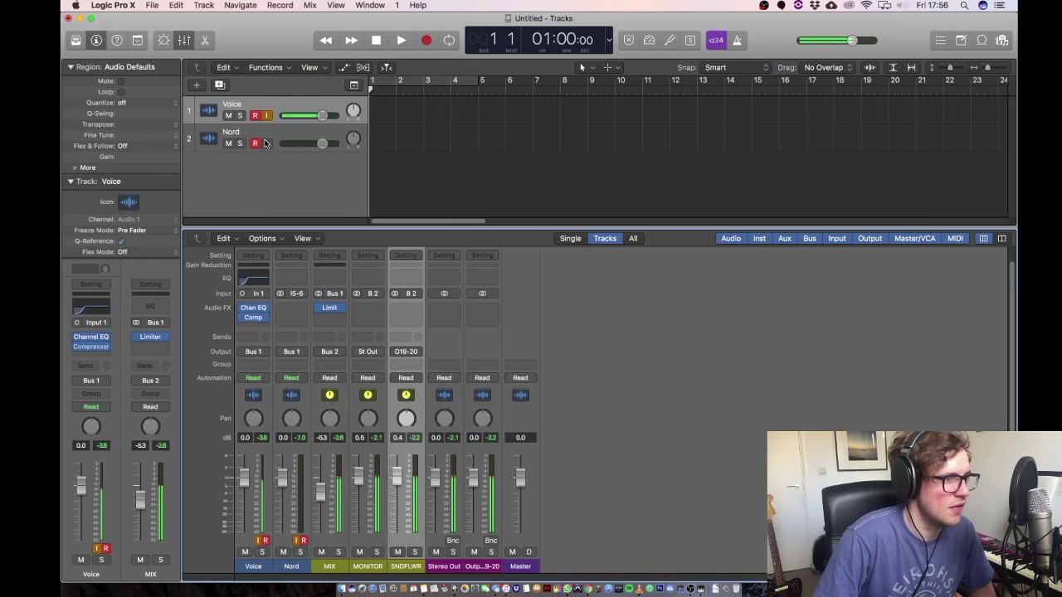
click(113, 5)
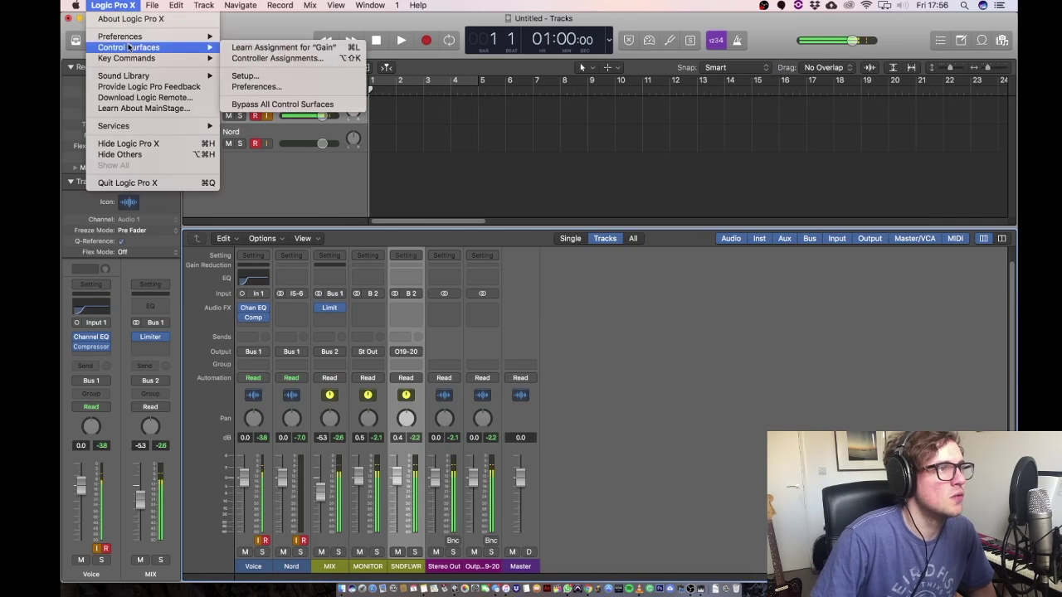
mouse_move(124, 37)
click(245, 47)
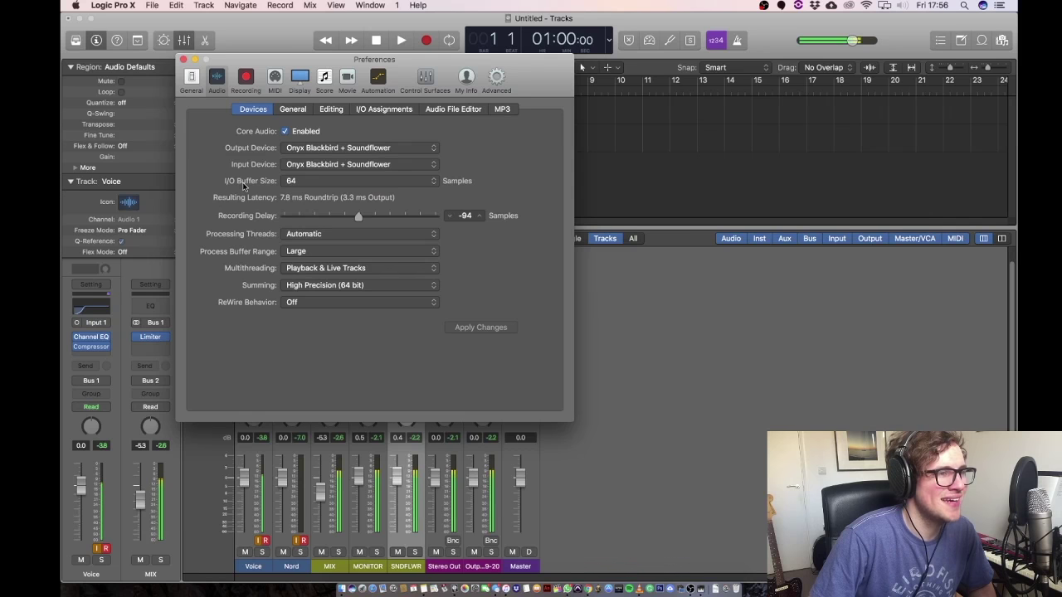
click(292, 182)
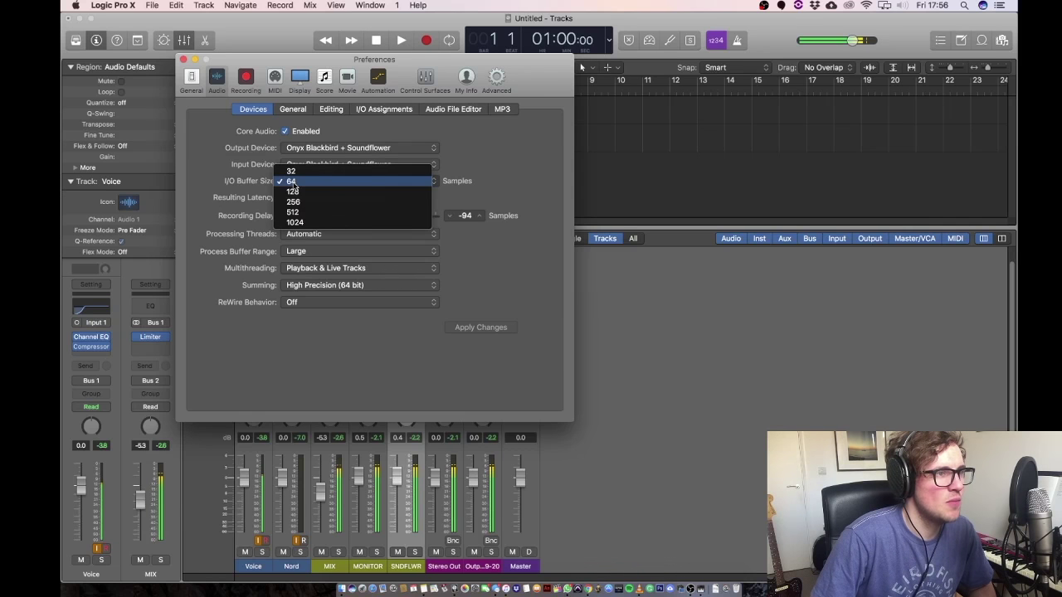
click(292, 181)
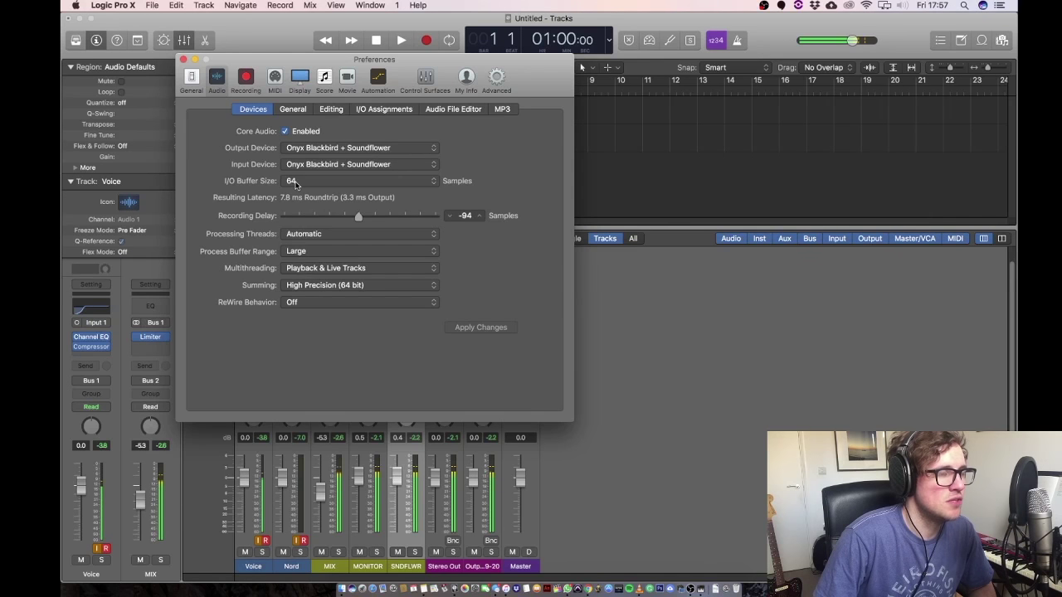
click(292, 184)
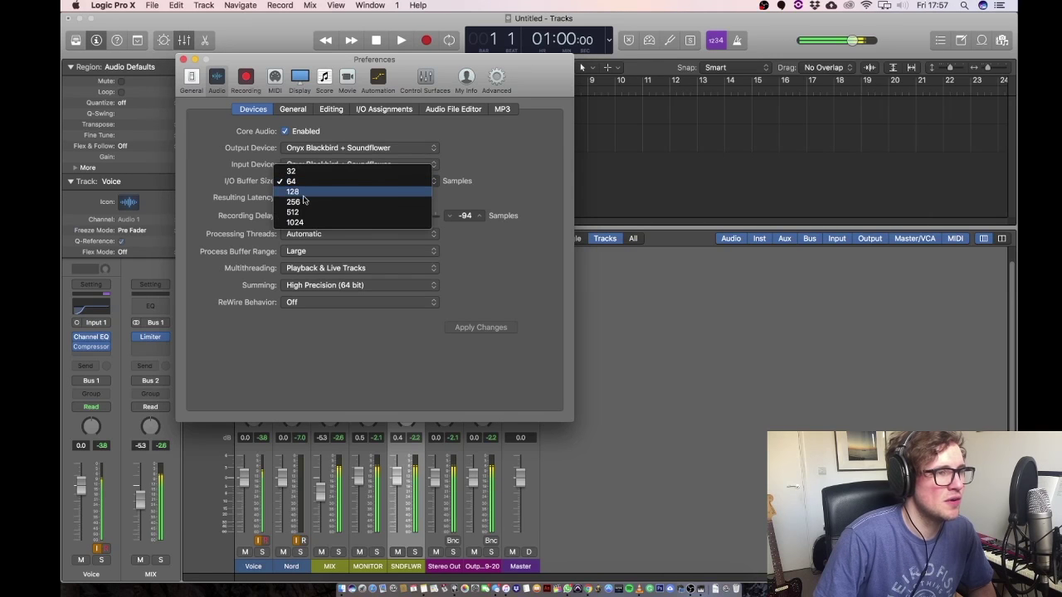
click(261, 180)
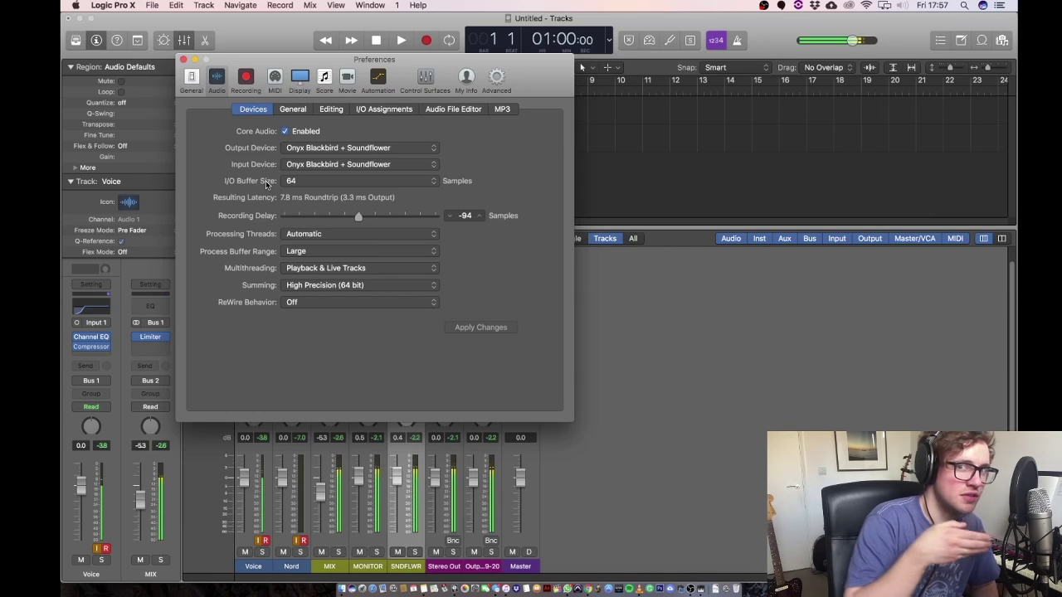
click(183, 59)
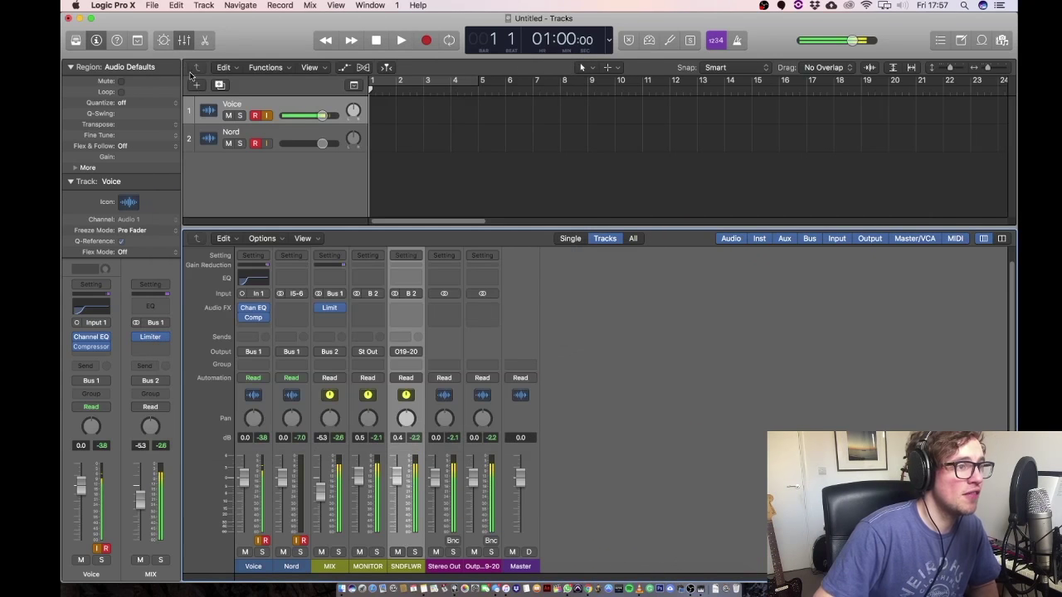
- Leave the Voice Audio FX slot empty and record-arm both Voice and Nord tracks with Alt+R
click(256, 329)
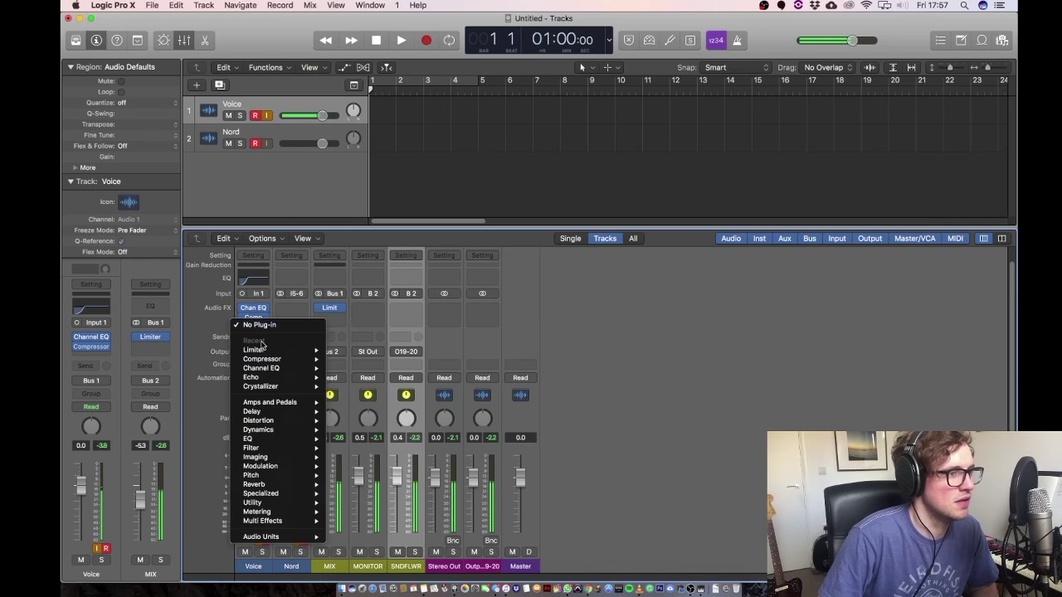
mouse_move(273, 371)
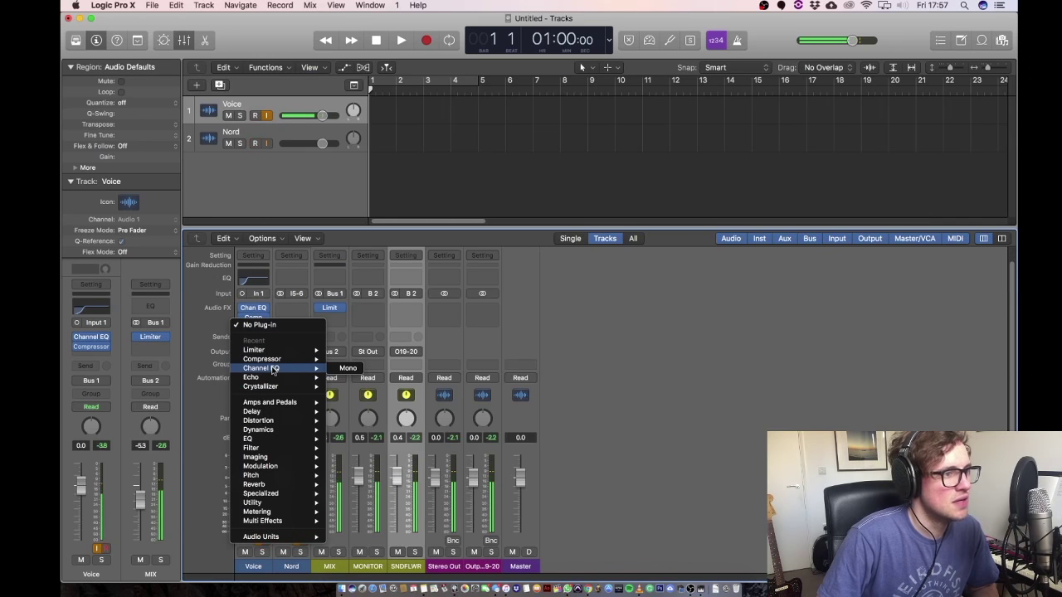
click(217, 357)
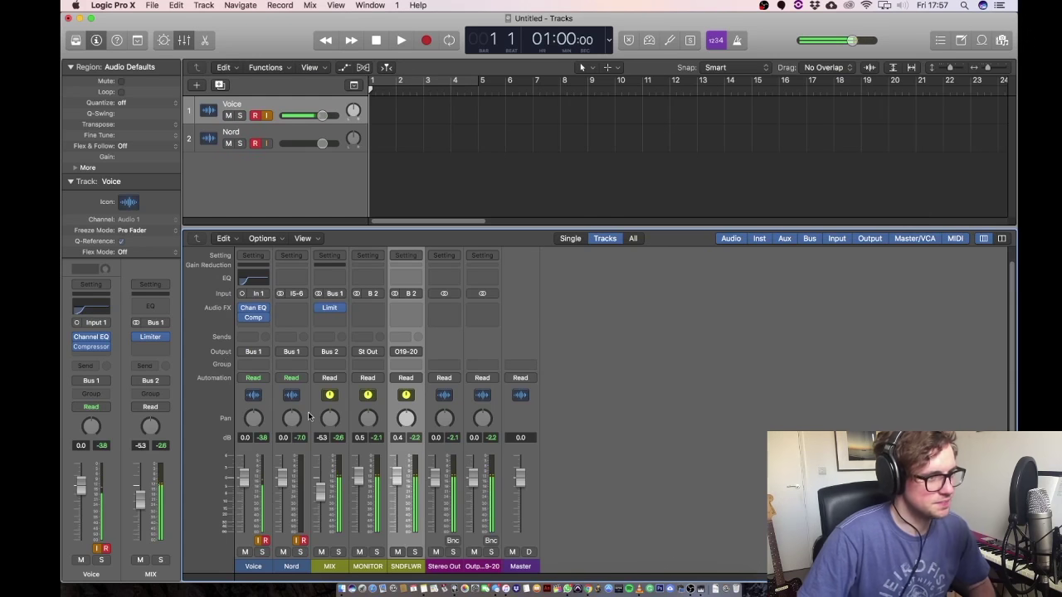
key(alt+r)
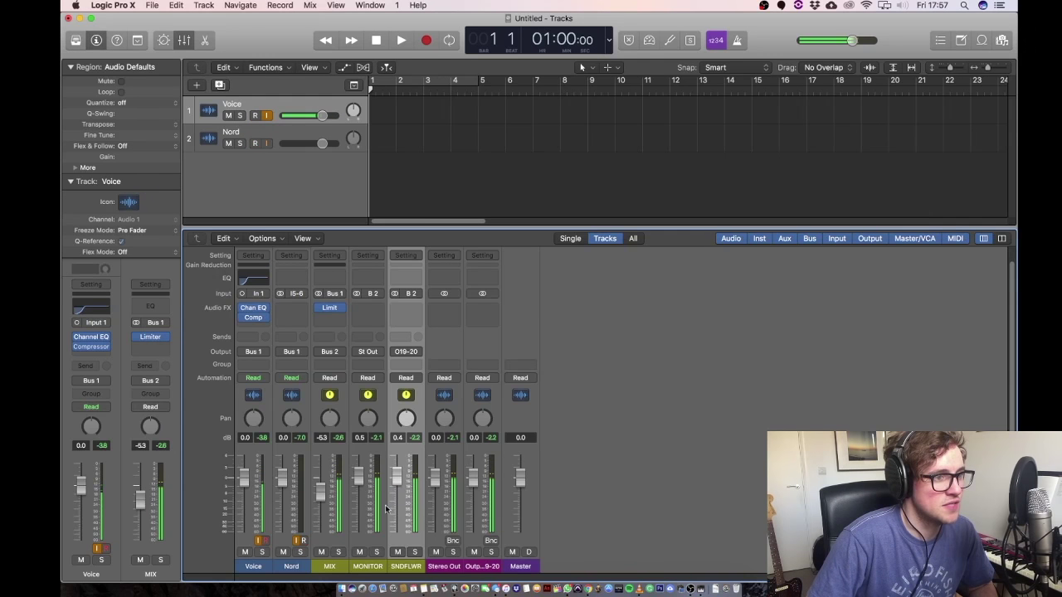
- Minimise the Logic window and bring OBS to the front from the Dock
click(80, 18)
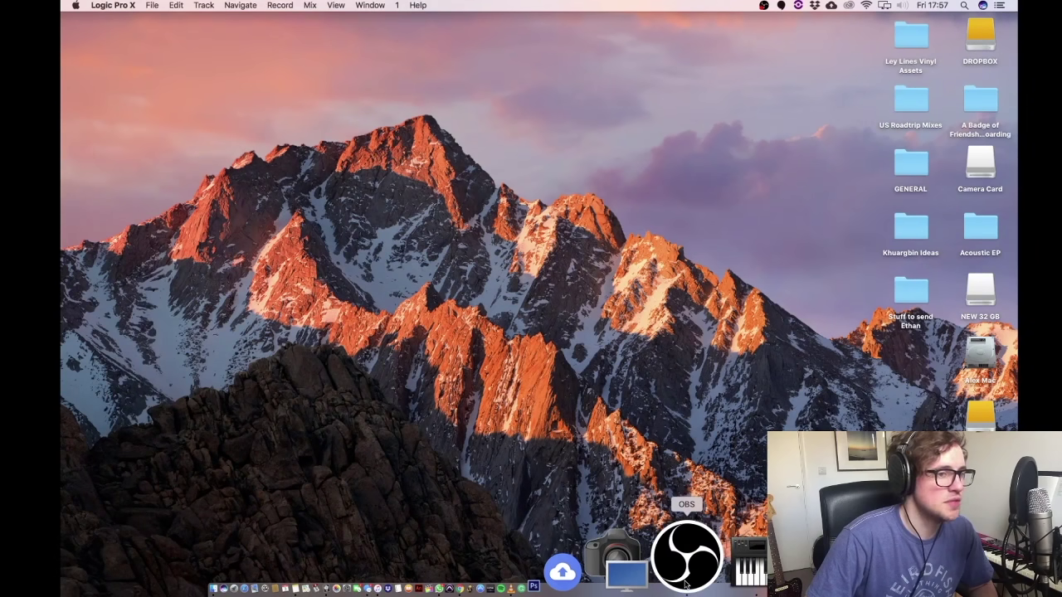
click(685, 581)
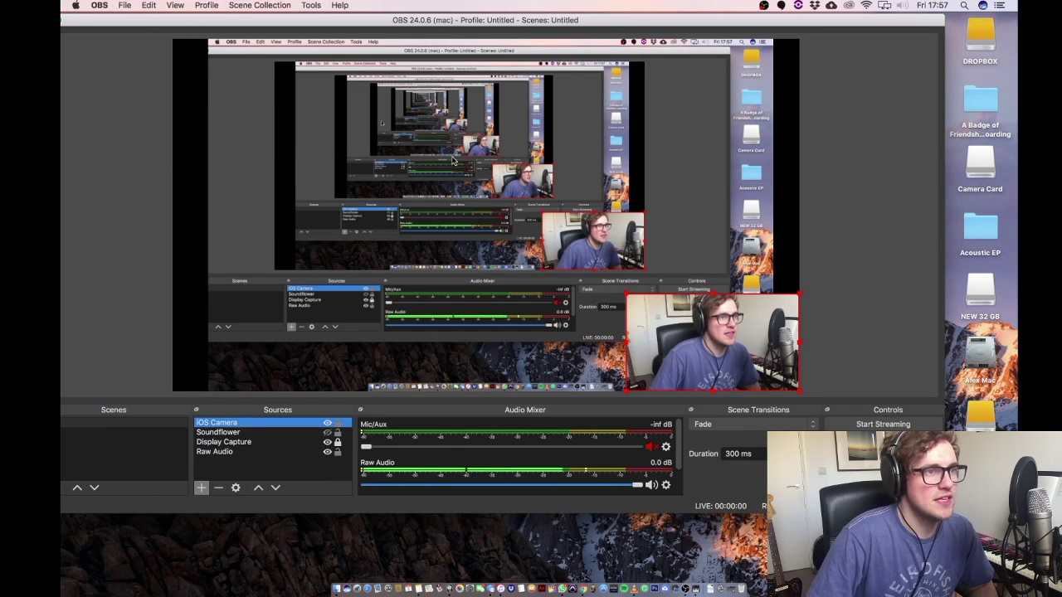
- With Display Capture selected, begin adding a new Audio Input Capture source in Sources
click(240, 442)
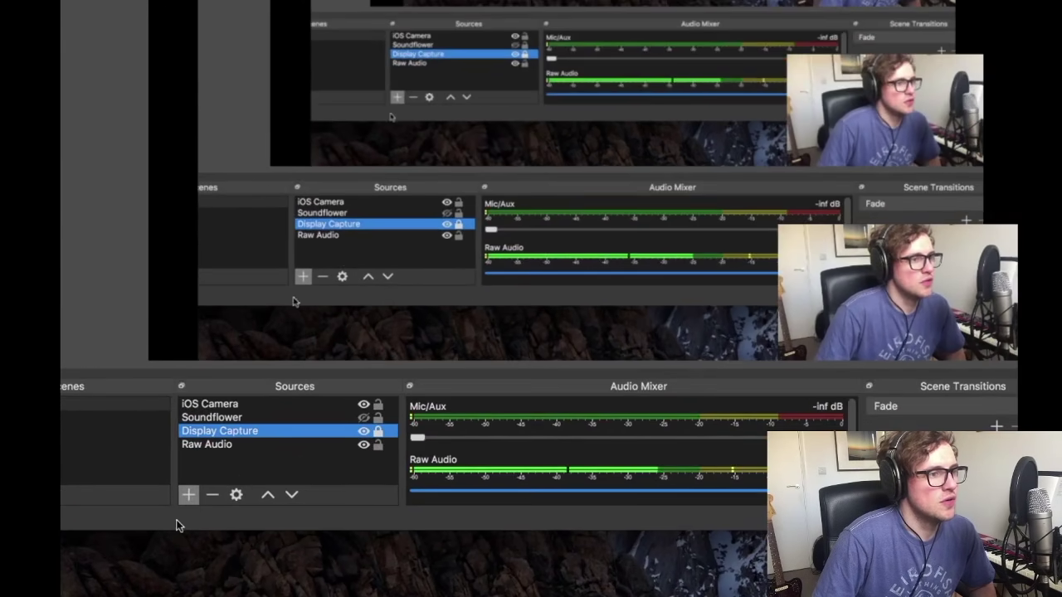
click(188, 494)
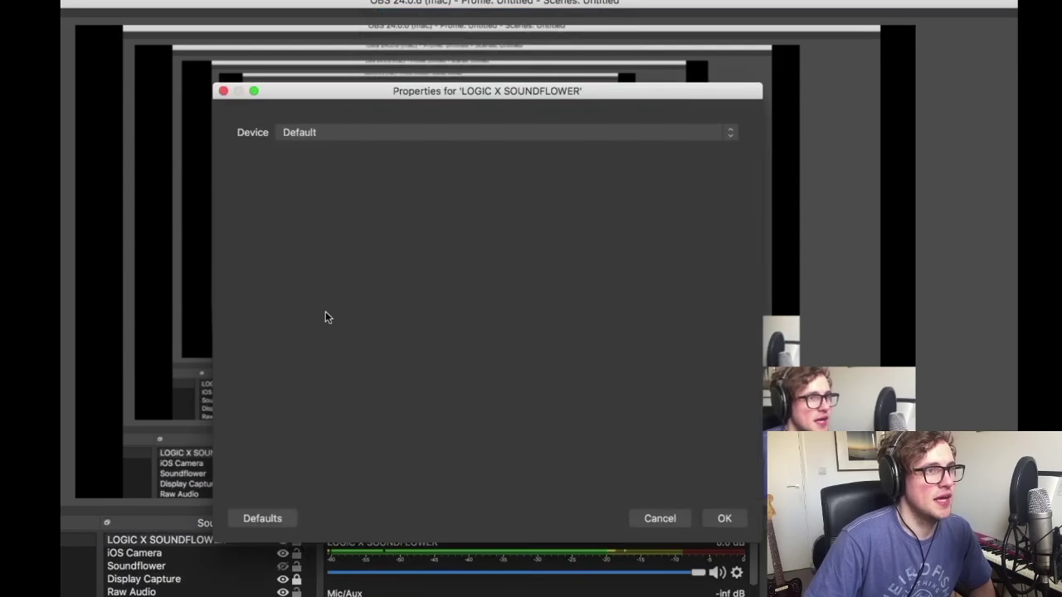
- Set the LOGIC X SOUNDFLOWER source's device to Soundflower (2ch) and confirm
click(375, 133)
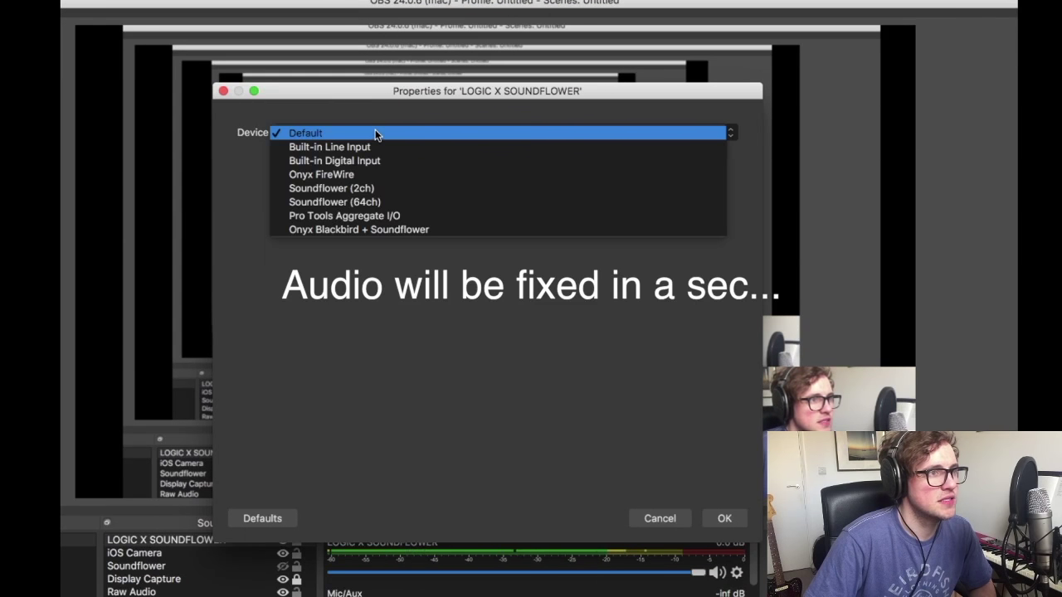
click(386, 193)
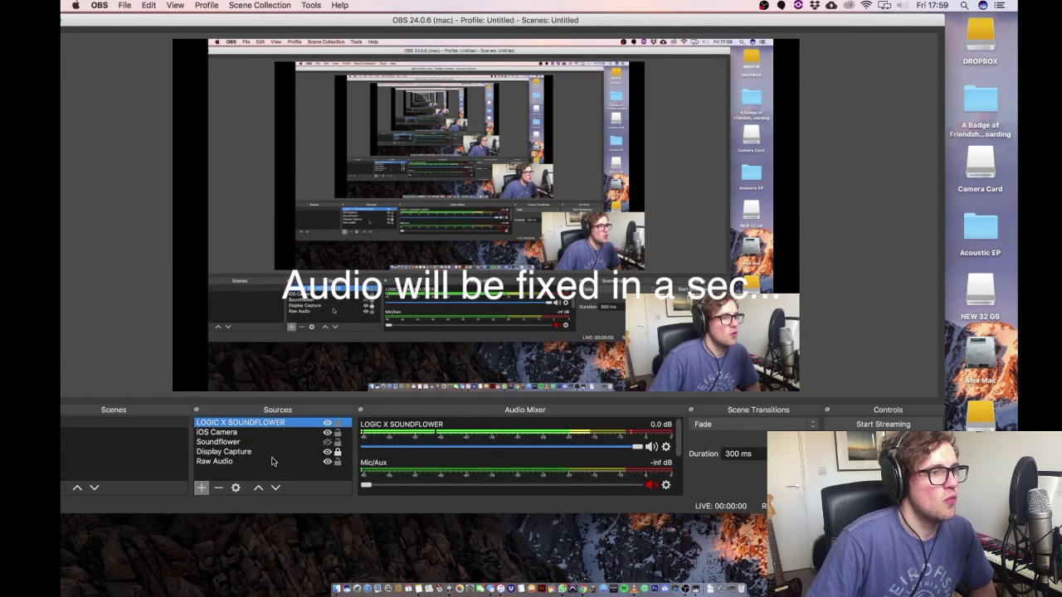
- Pull the Raw Audio fader in the Audio Mixer all the way down to -inf dB
click(274, 461)
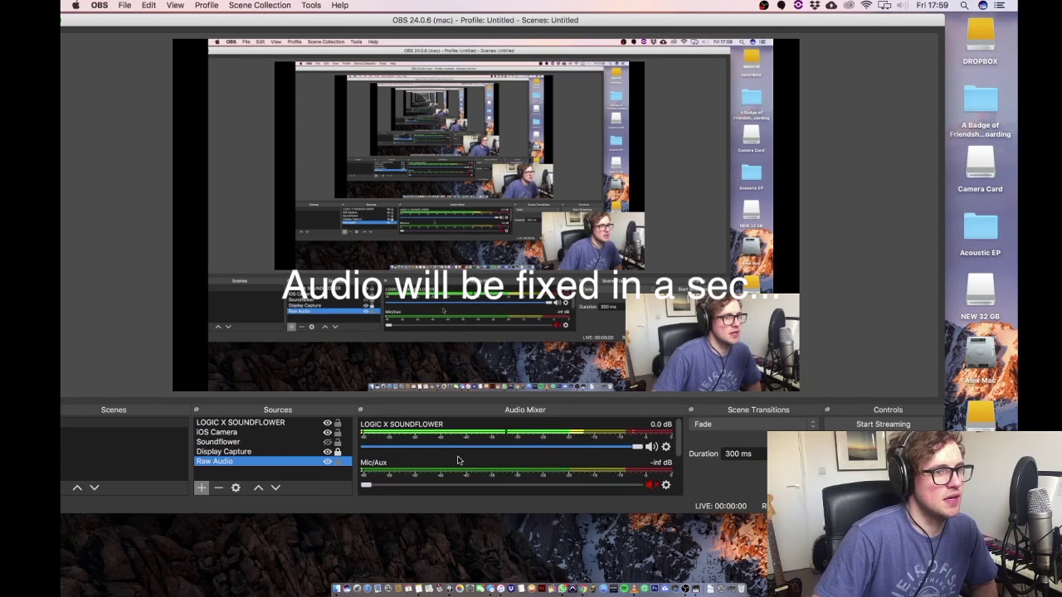
scroll(457, 460, down, 2)
scroll(457, 460, up, 2)
scroll(459, 461, down, 3)
scroll(460, 461, up, 2)
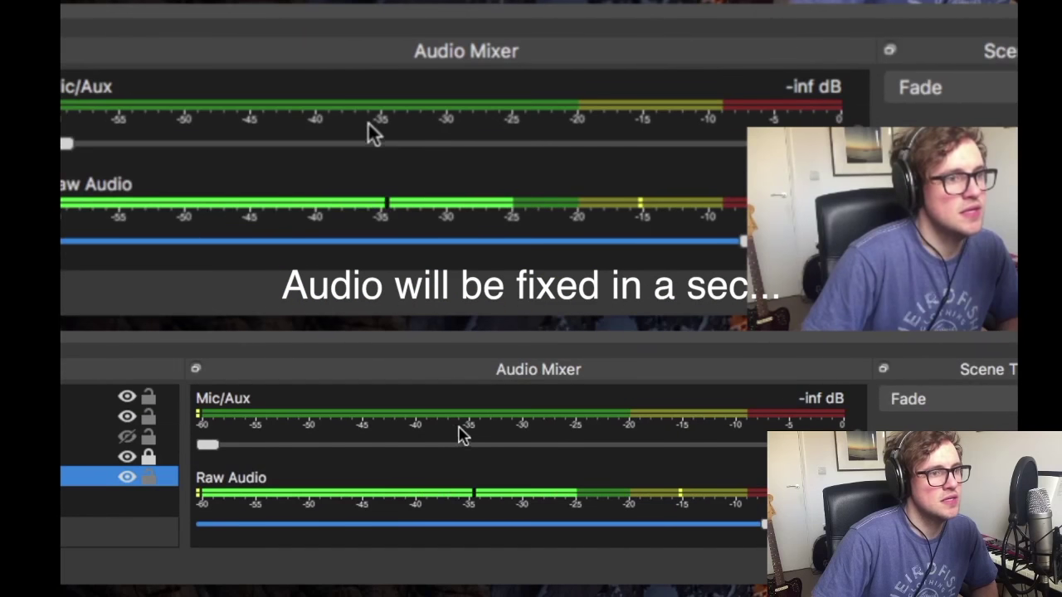
scroll(434, 457, up, 2)
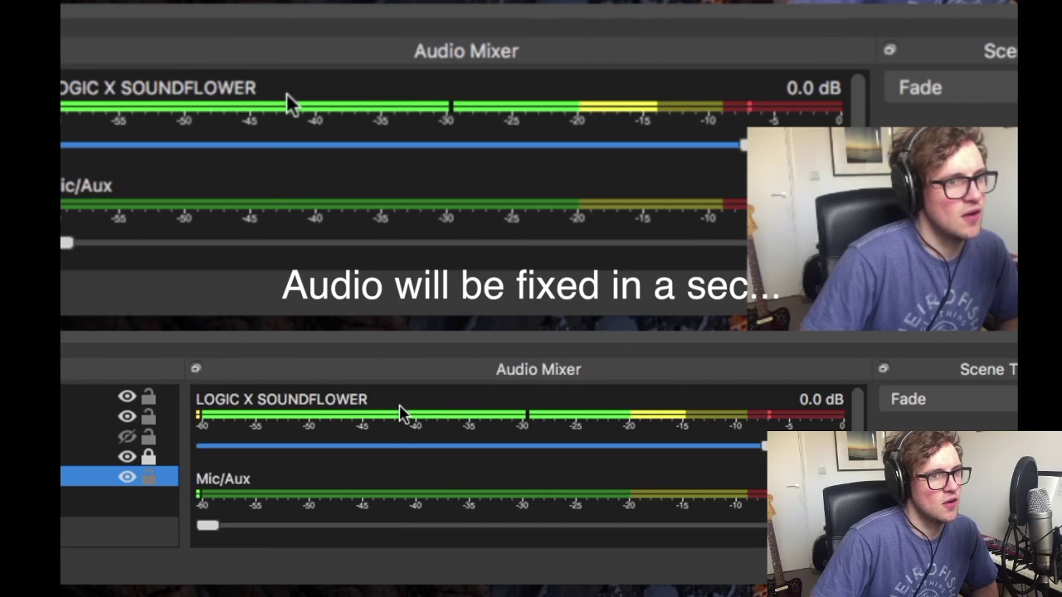
scroll(373, 462, down, 3)
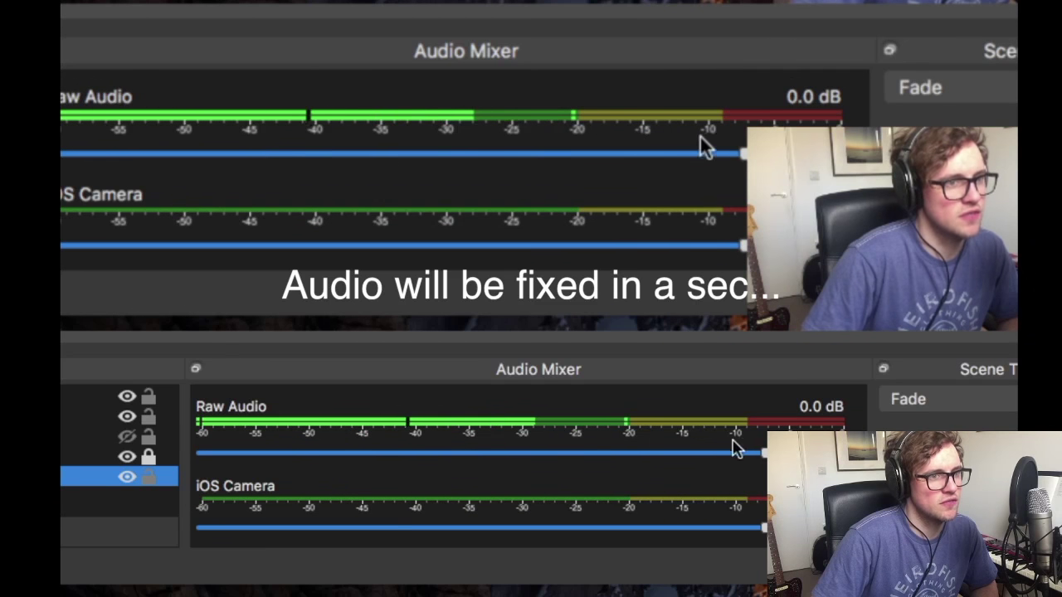
drag(737, 449, 192, 446)
scroll(379, 451, up, 3)
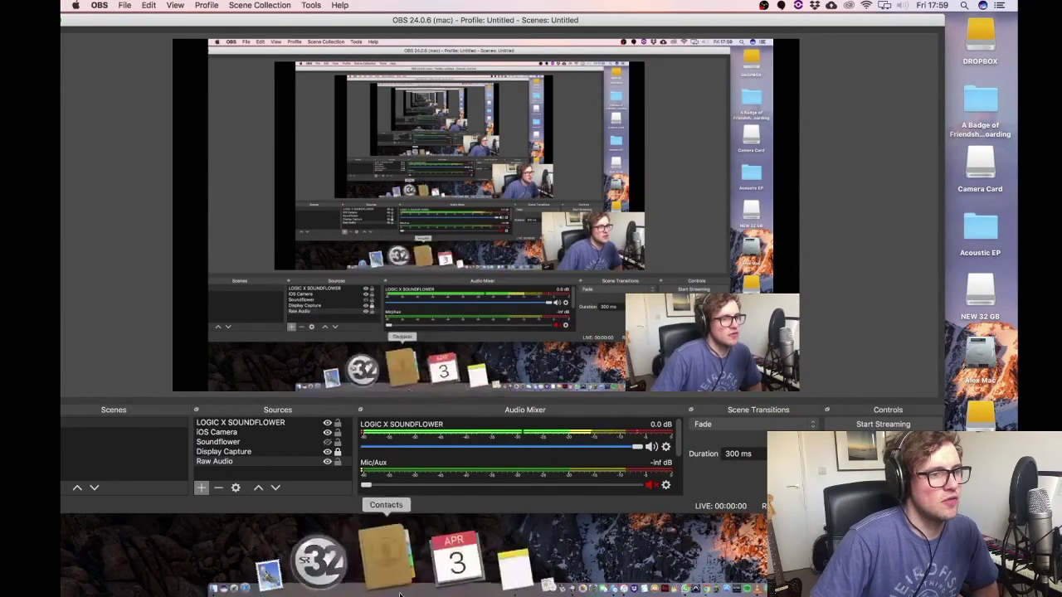
- Back in Logic, insert Echo on the Voice channel, then remove it again
click(453, 572)
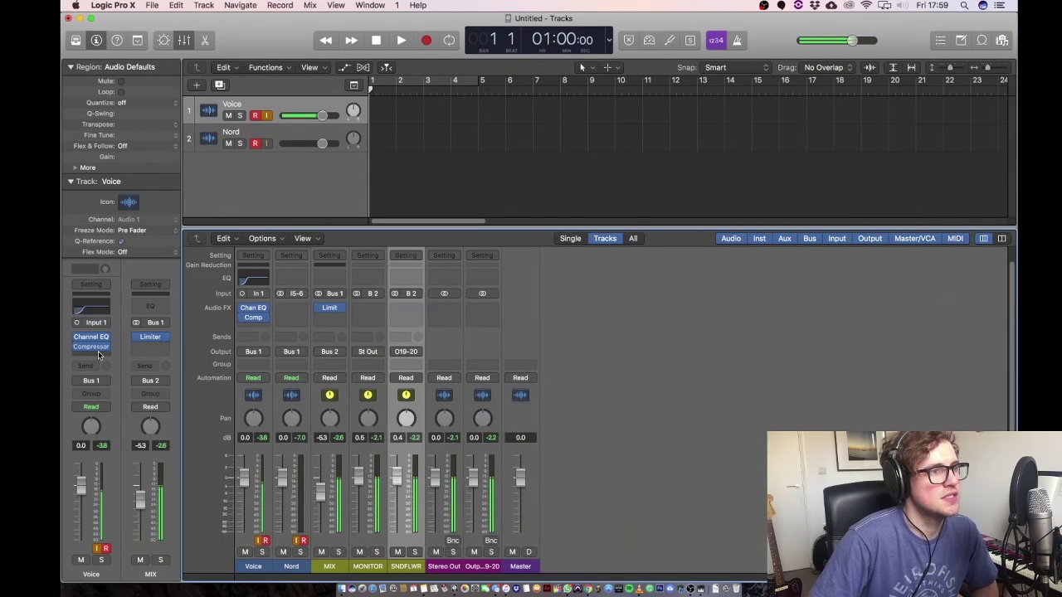
click(99, 354)
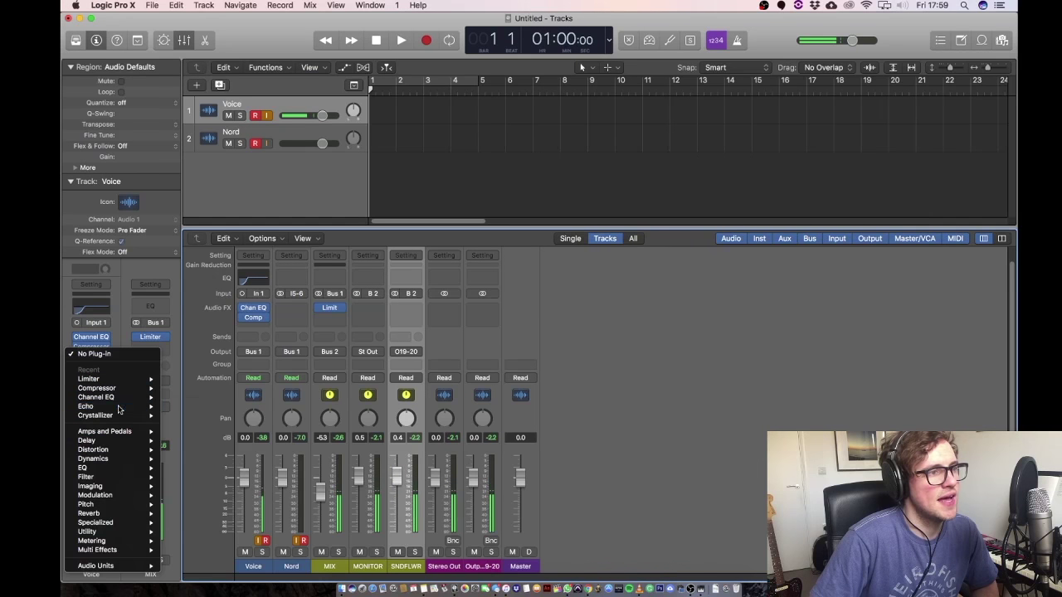
click(118, 407)
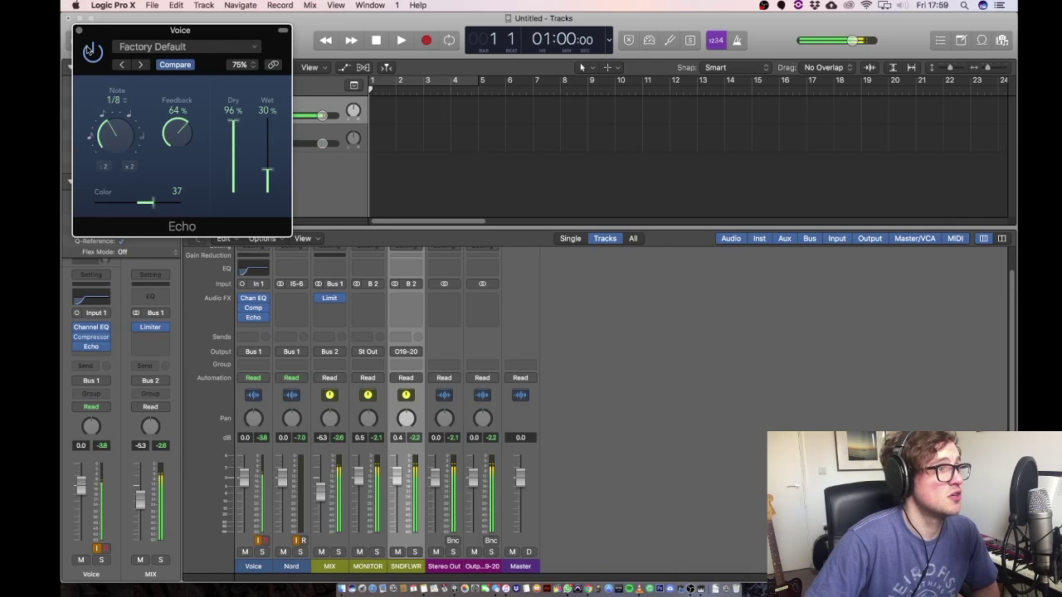
click(79, 31)
click(106, 346)
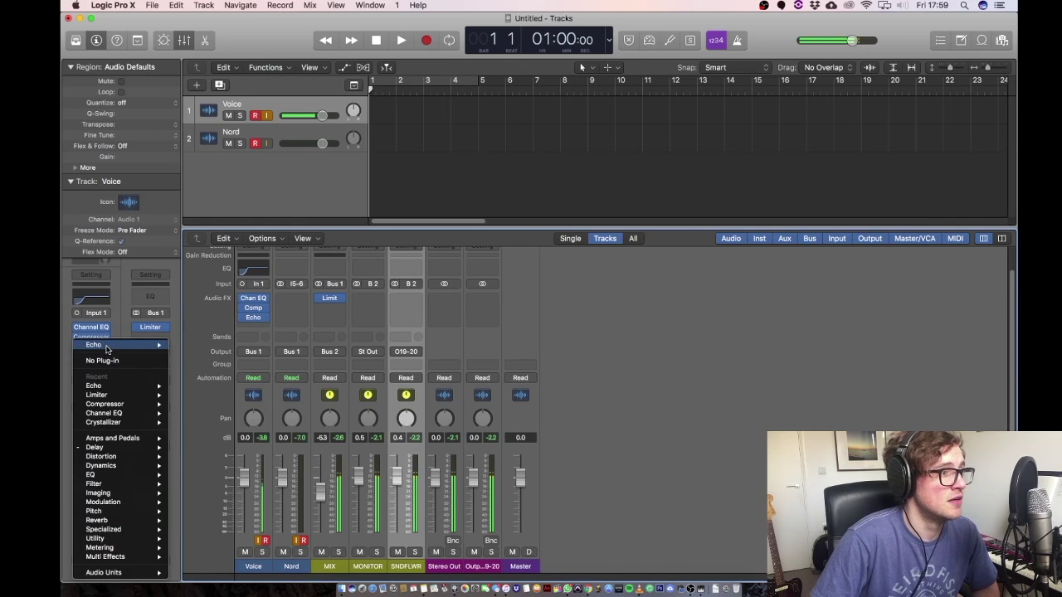
click(102, 364)
- Insert Pitch > Pitch Correction > Mono into the Voice channel's next Audio FX slot
click(91, 355)
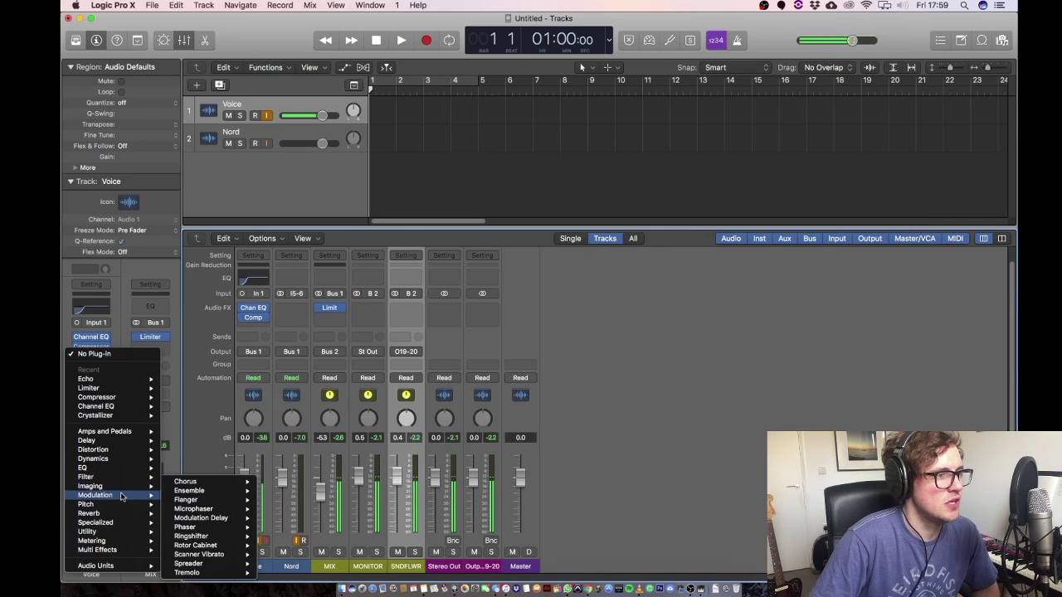
mouse_move(119, 469)
mouse_move(129, 496)
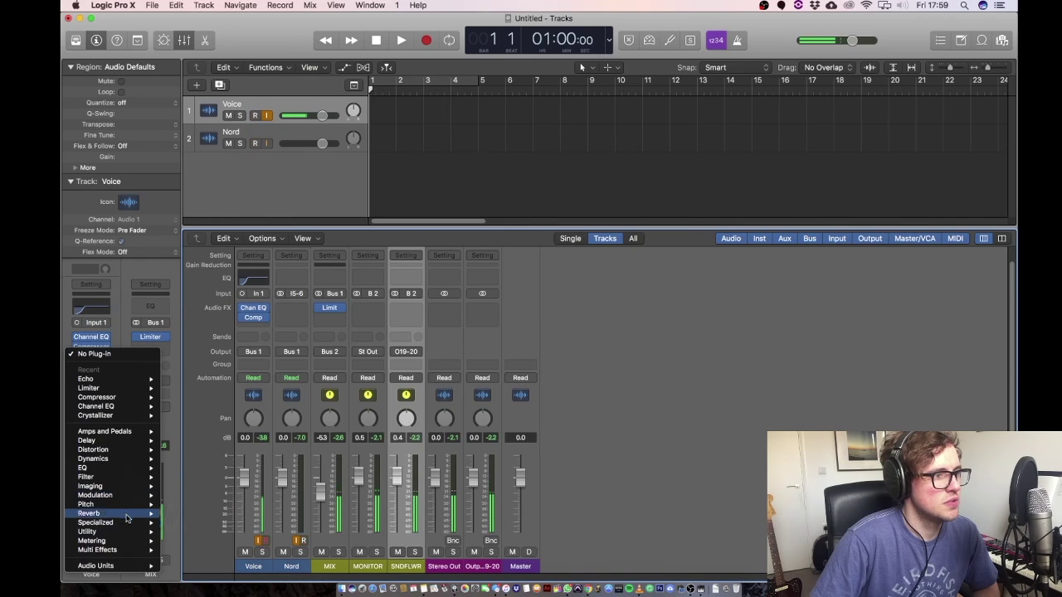
mouse_move(195, 505)
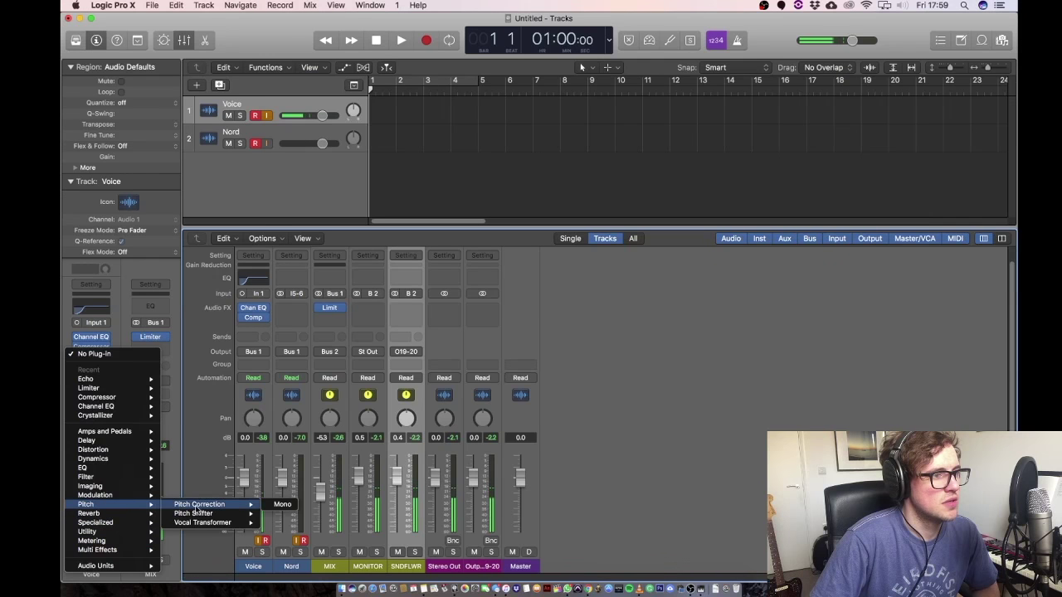
click(282, 504)
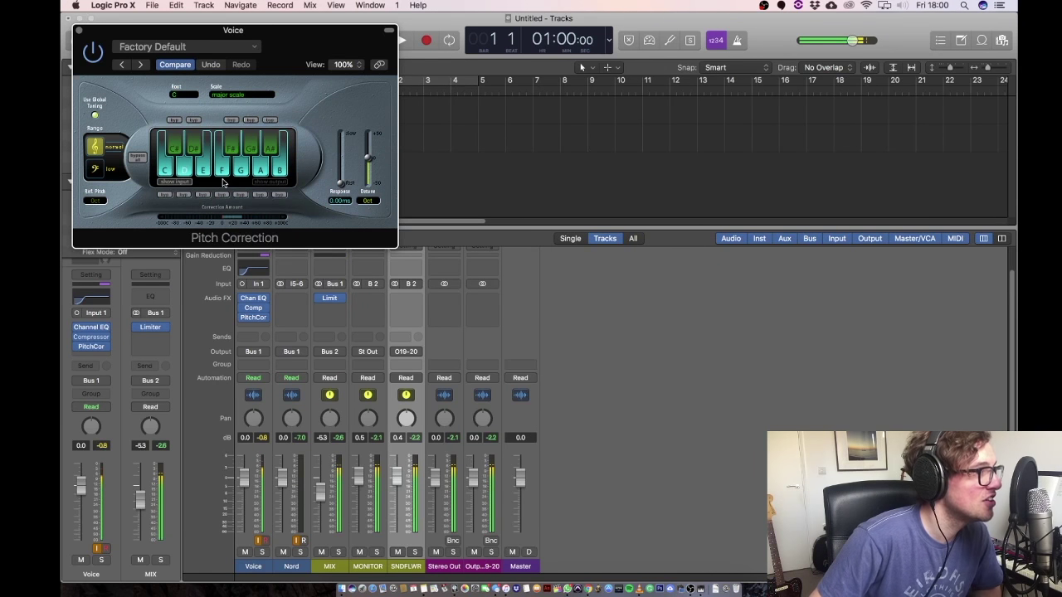
- Close the Pitch Correction window and open Preferences in OBS
key(super+w)
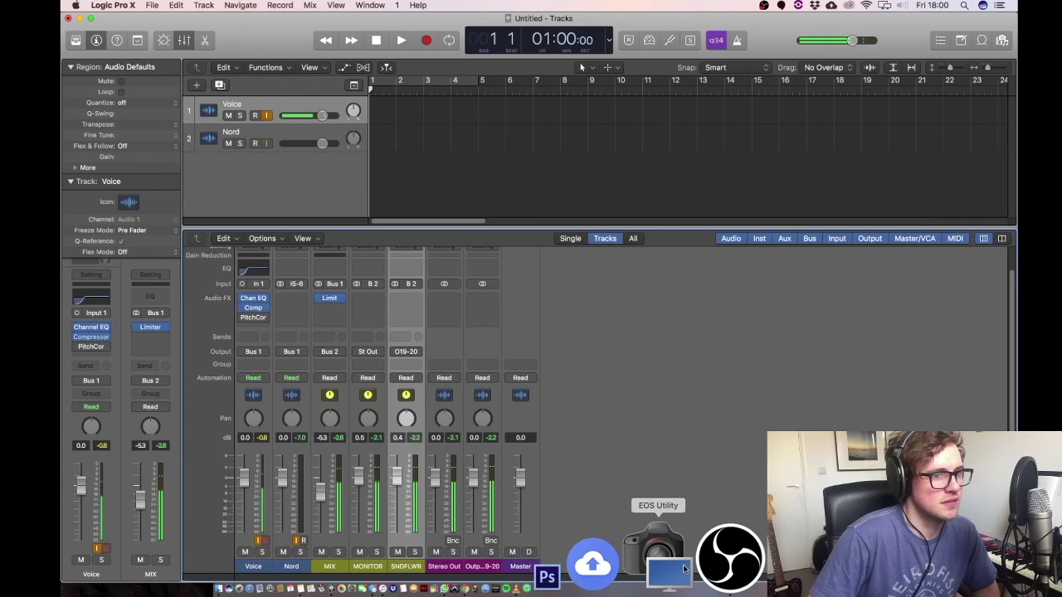
click(689, 560)
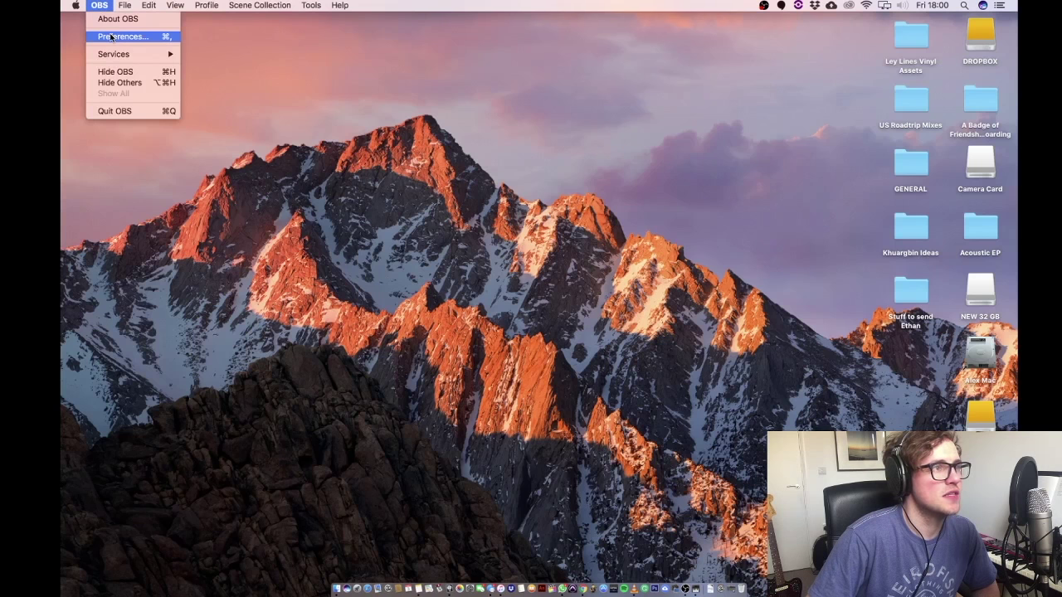
click(109, 36)
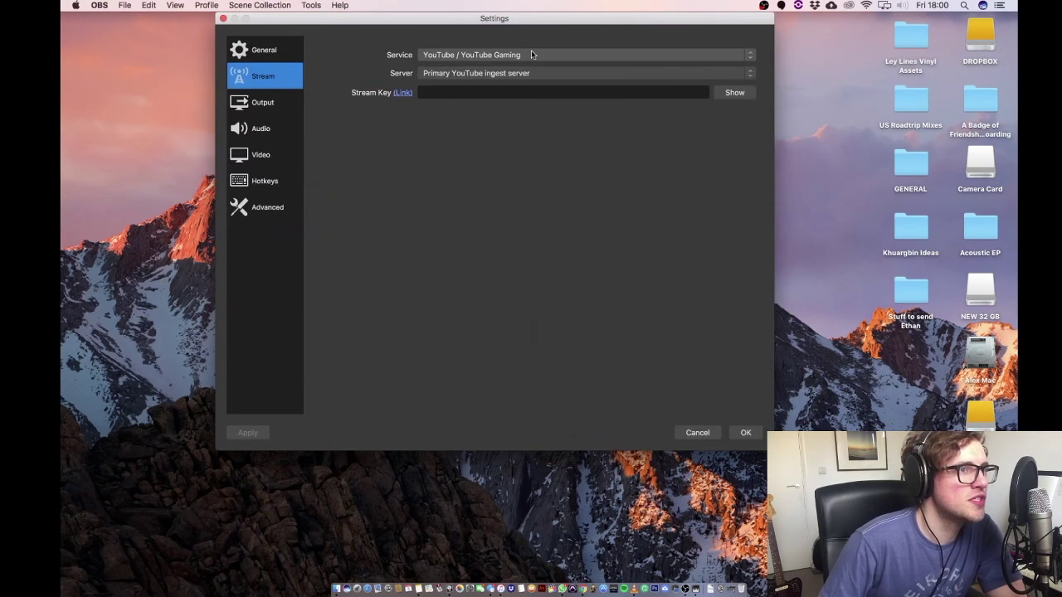
- Keep YouTube / YouTube Gaming as the stream service with the primary YouTube ingest server
click(531, 52)
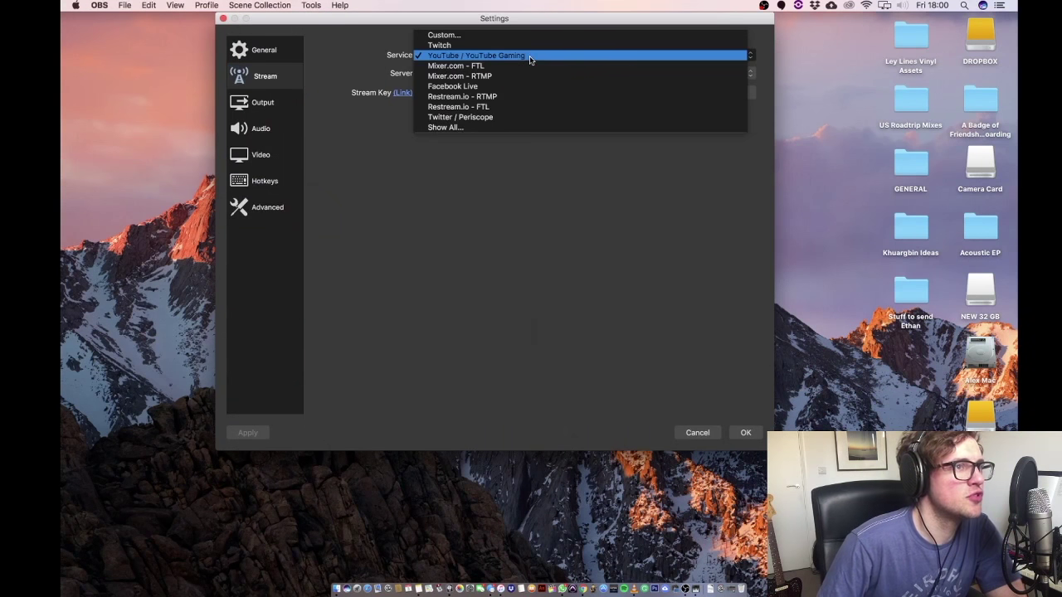
click(530, 59)
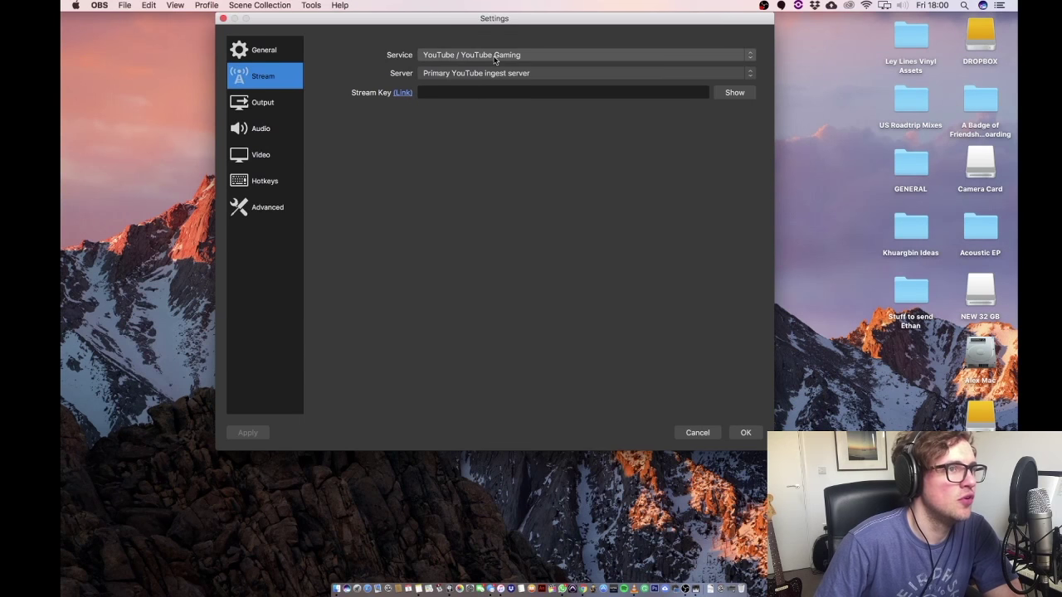
click(496, 58)
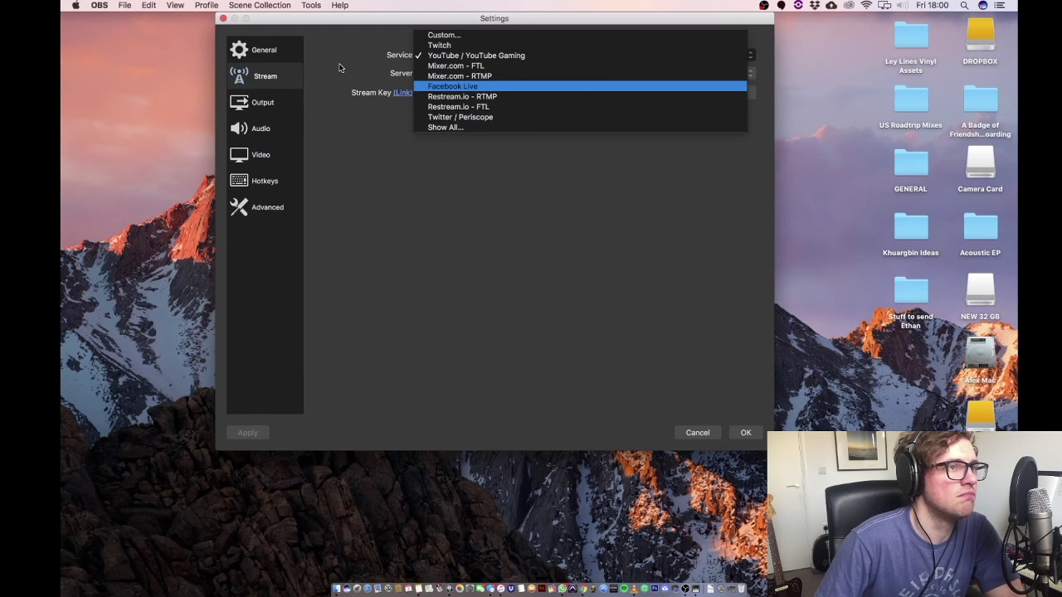
click(352, 92)
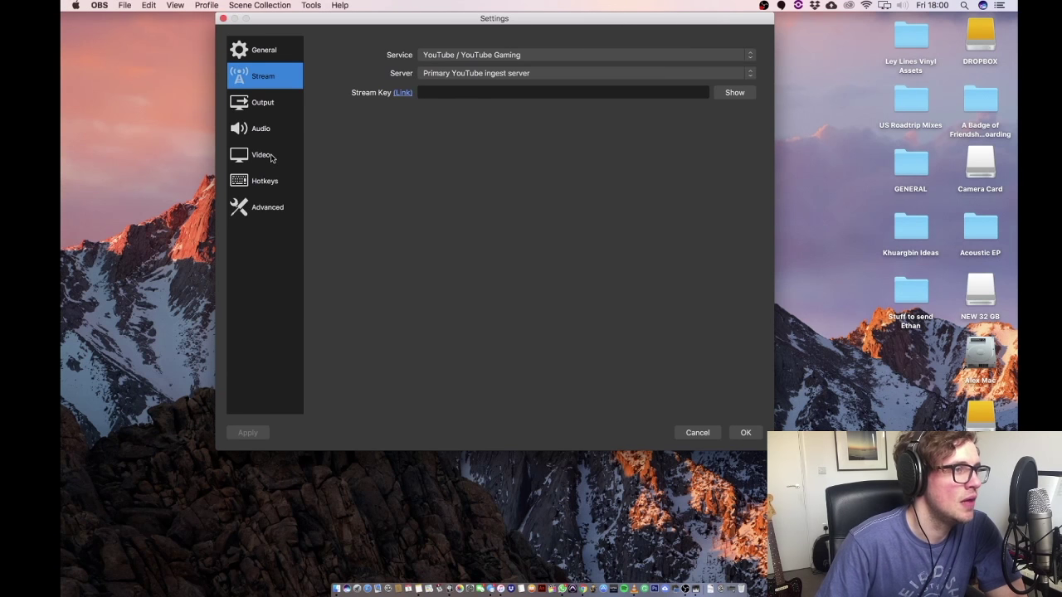
- Review Output, Stream, General and Video settings, reopening Settings on Video (1920x1080 base, 1280x720 output)
click(278, 107)
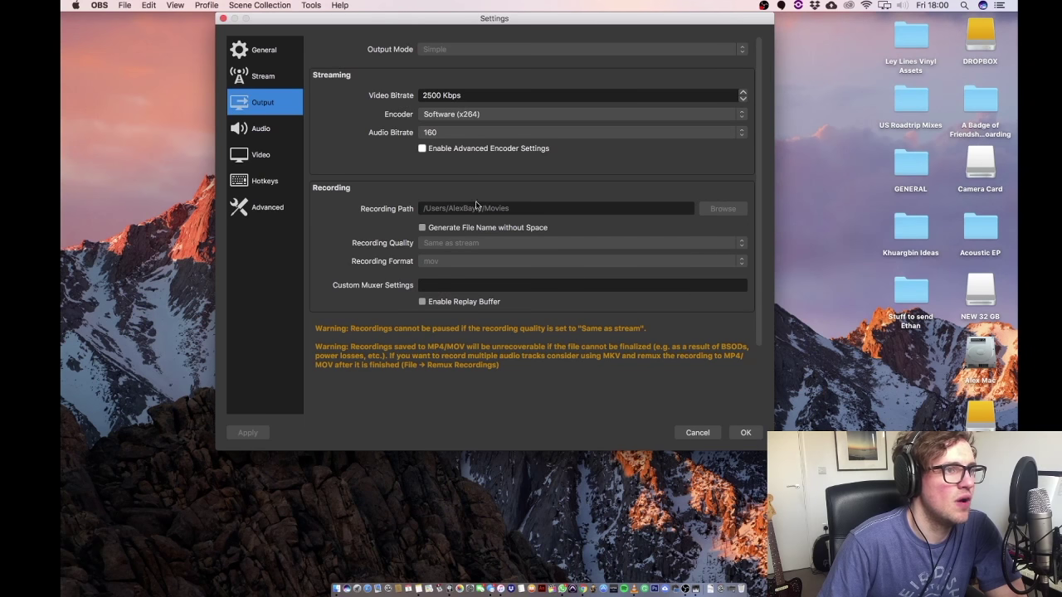
click(263, 75)
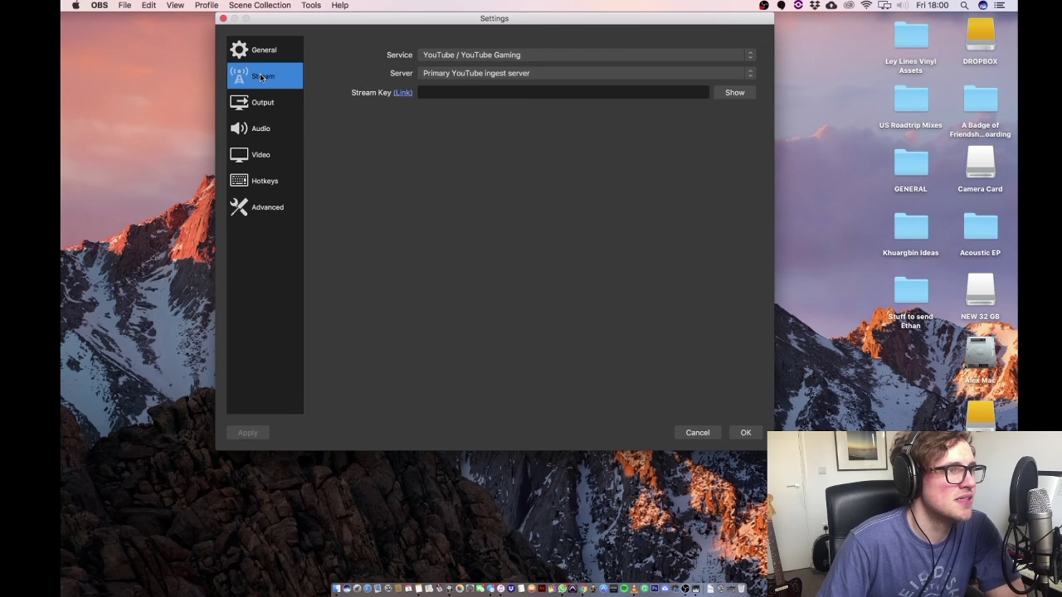
click(266, 50)
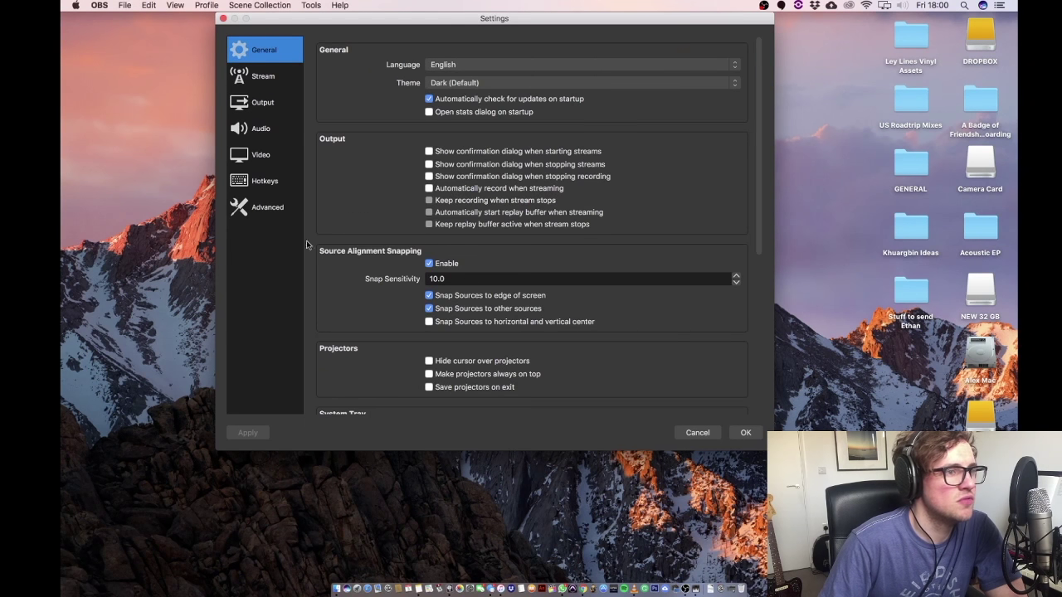
click(260, 157)
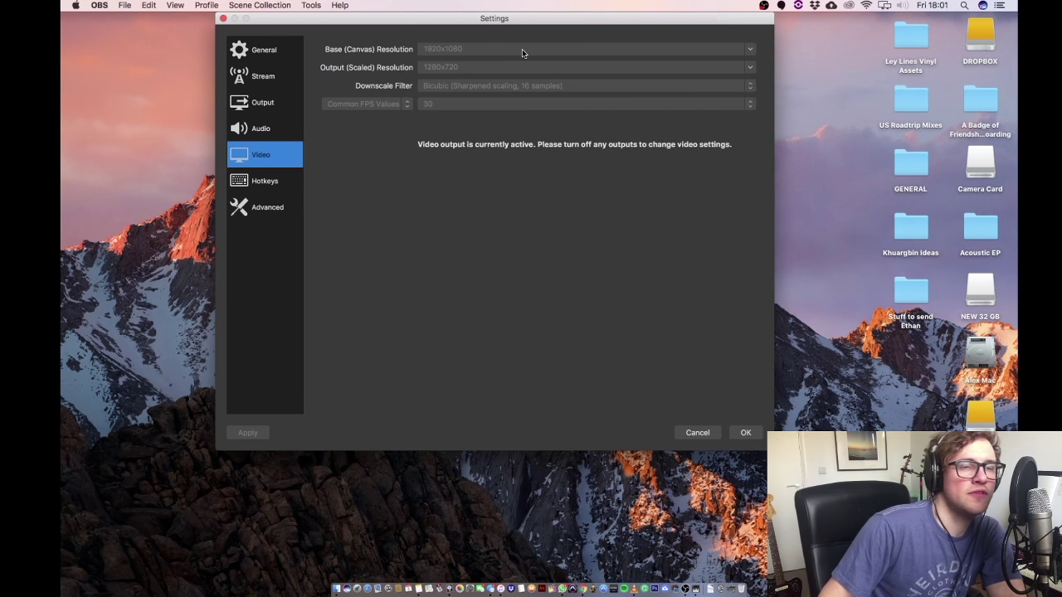
key(Escape)
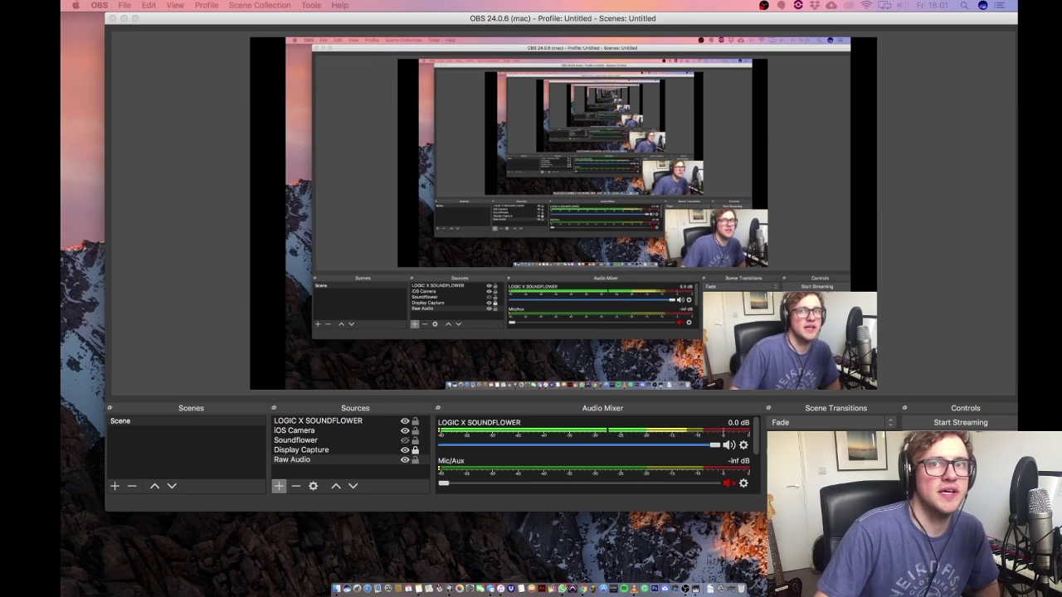
key(super+comma)
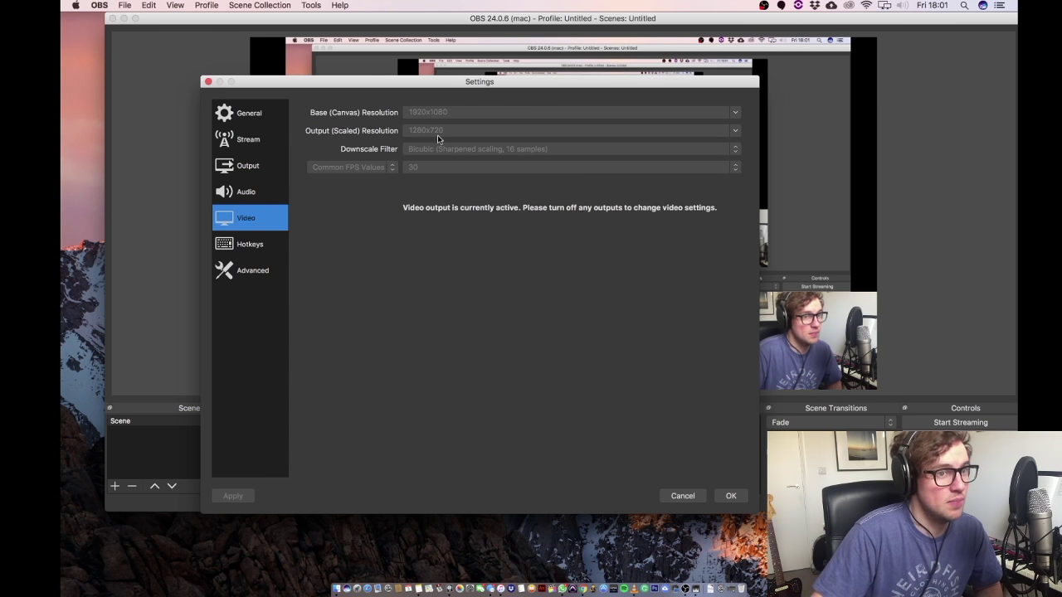
- Close the OBS Settings window and shift the main window slightly to the left
click(209, 82)
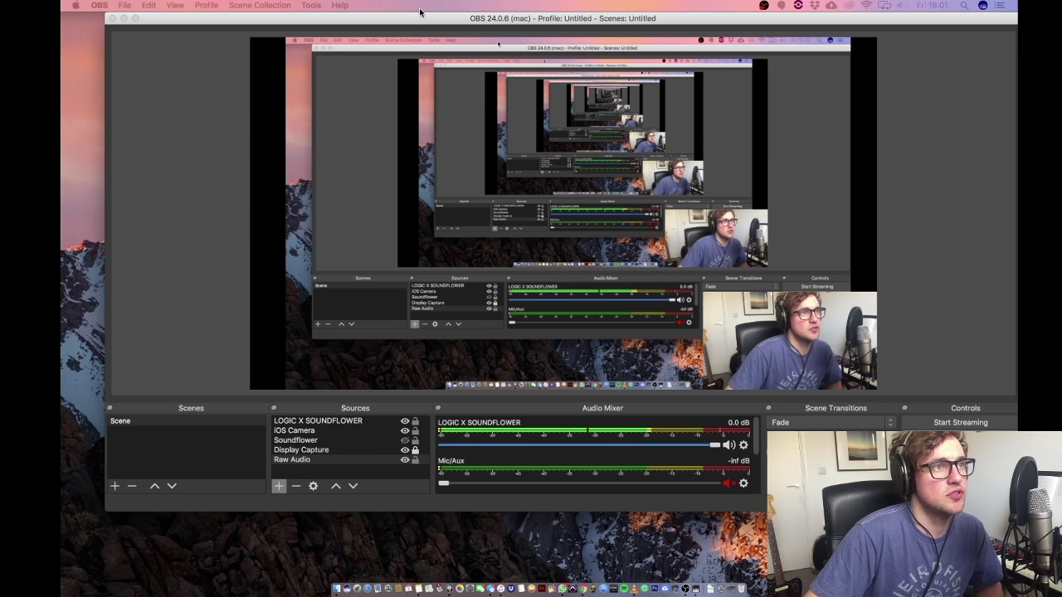
drag(390, 23, 351, 25)
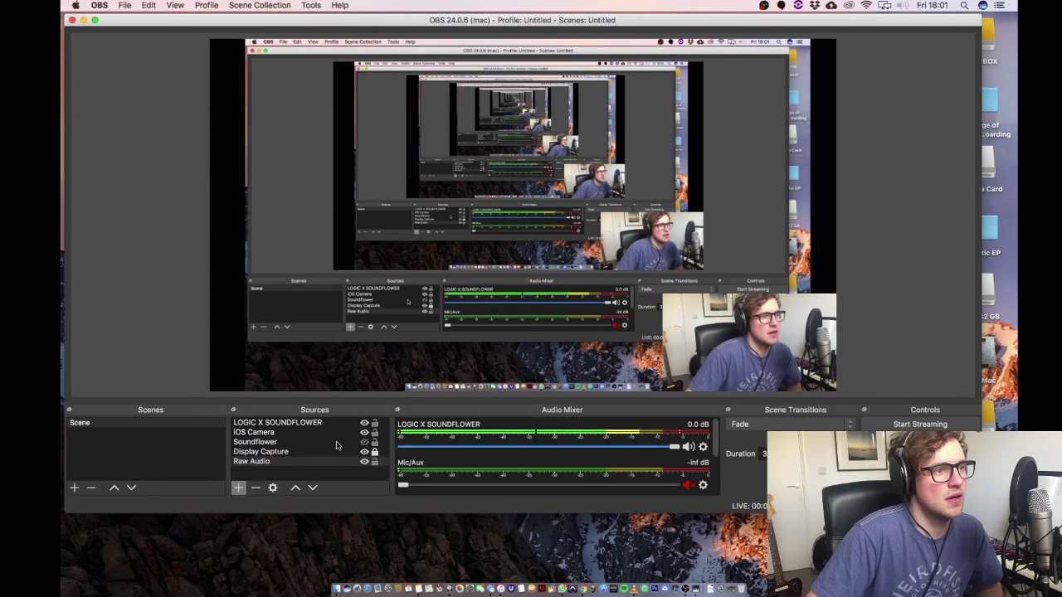